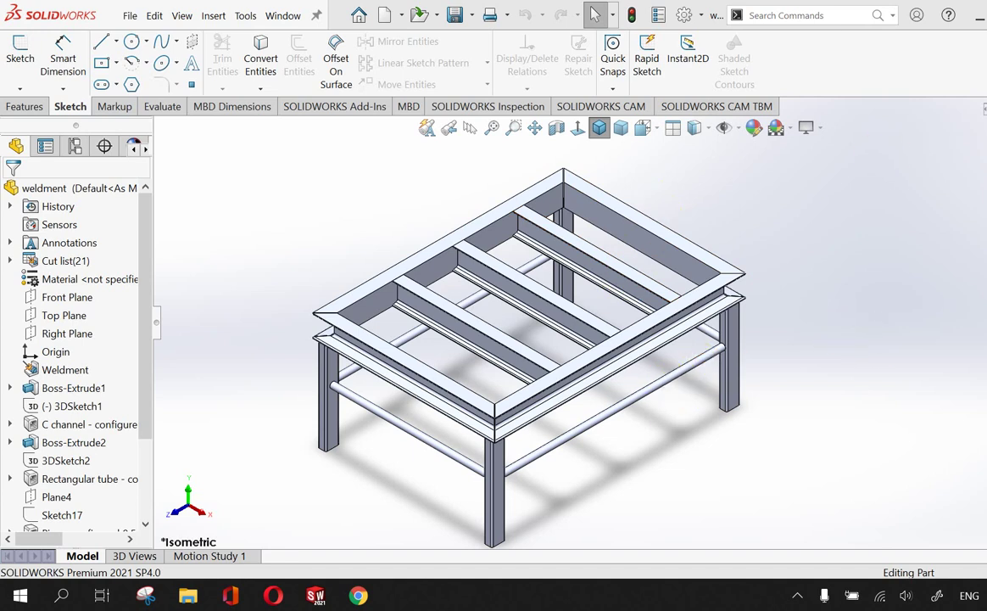
Look through the SOLIDWORKS view display settings without changing anything
click(808, 134)
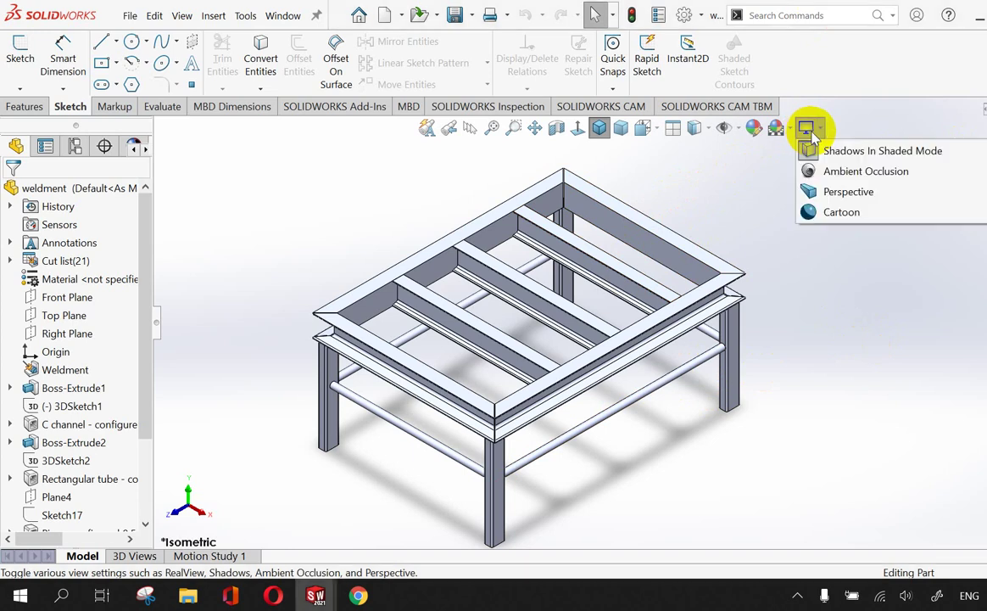
click(182, 17)
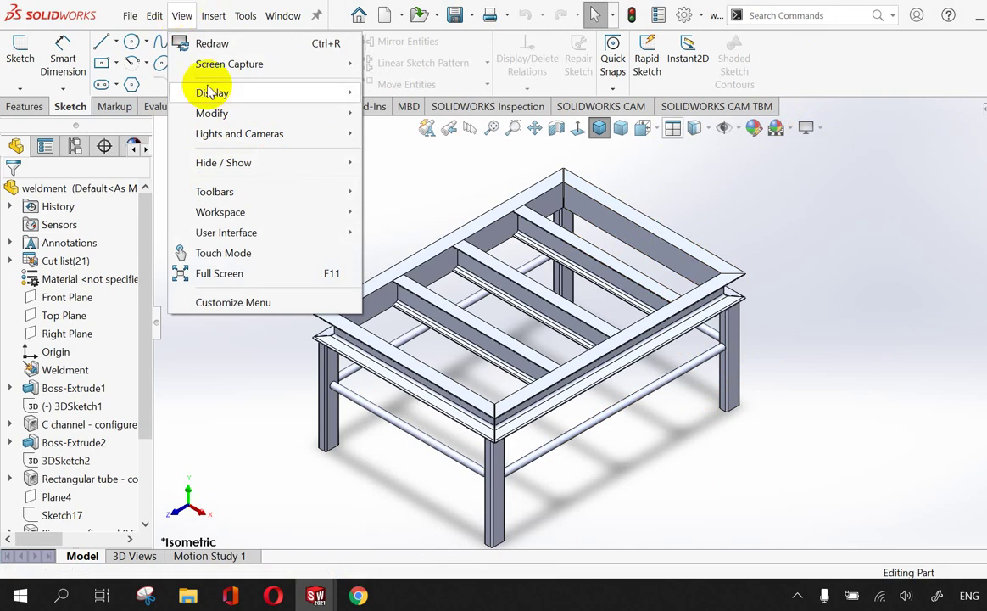
mouse_move(212, 92)
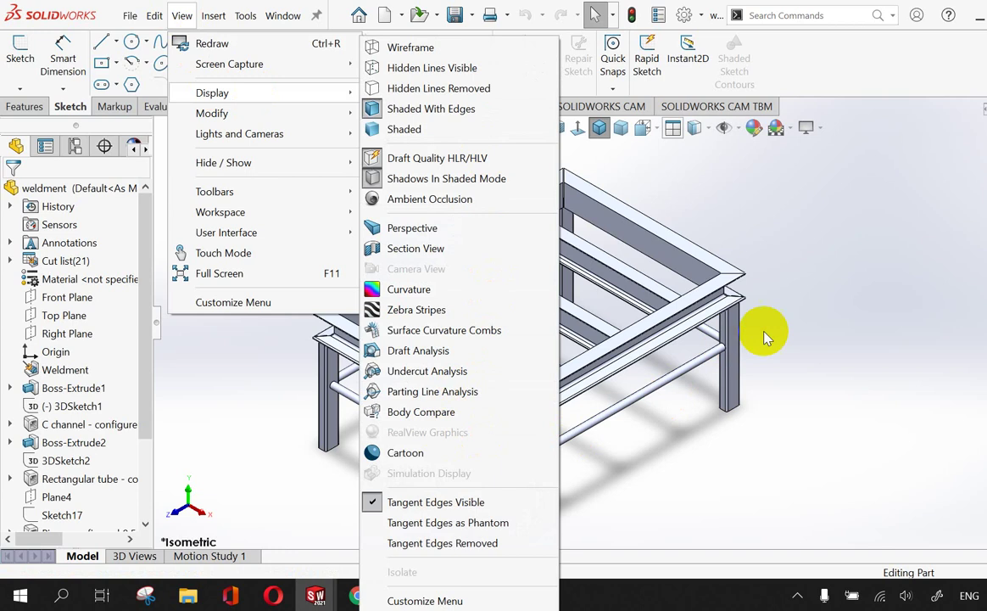
click(814, 88)
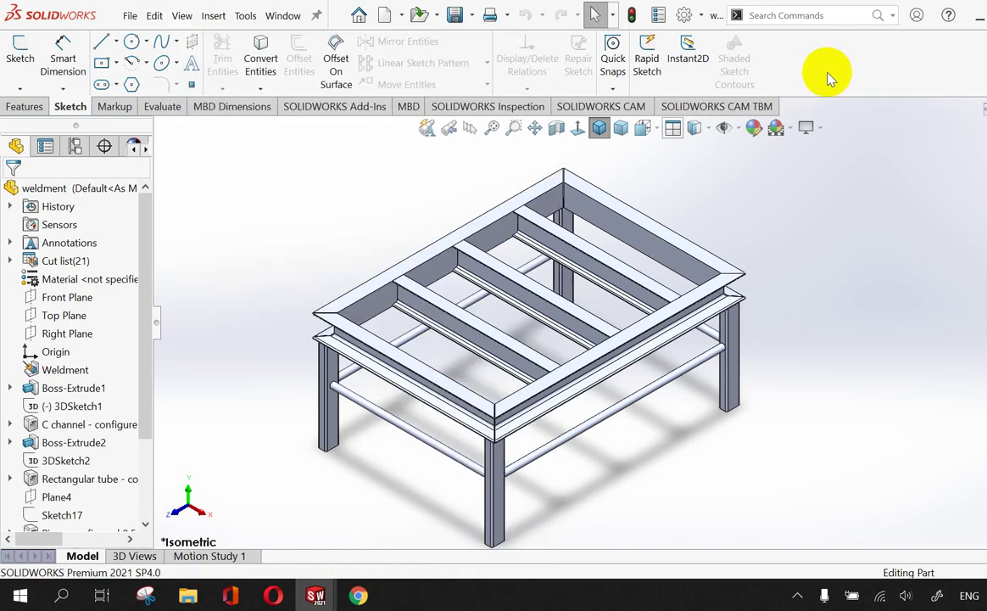
Launch Registry Editor by searching Windows for regedit
click(61, 597)
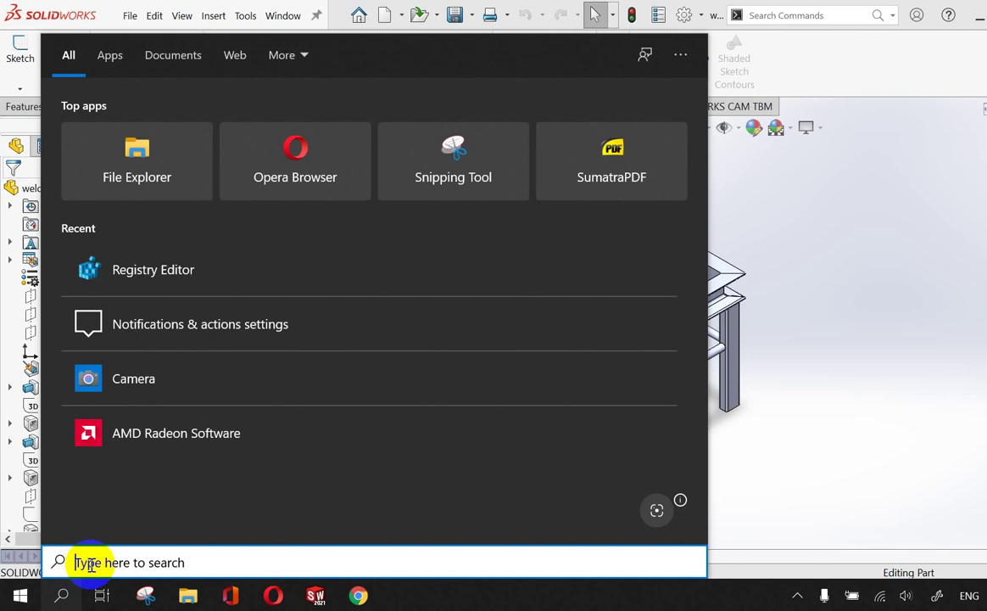
text(rege)
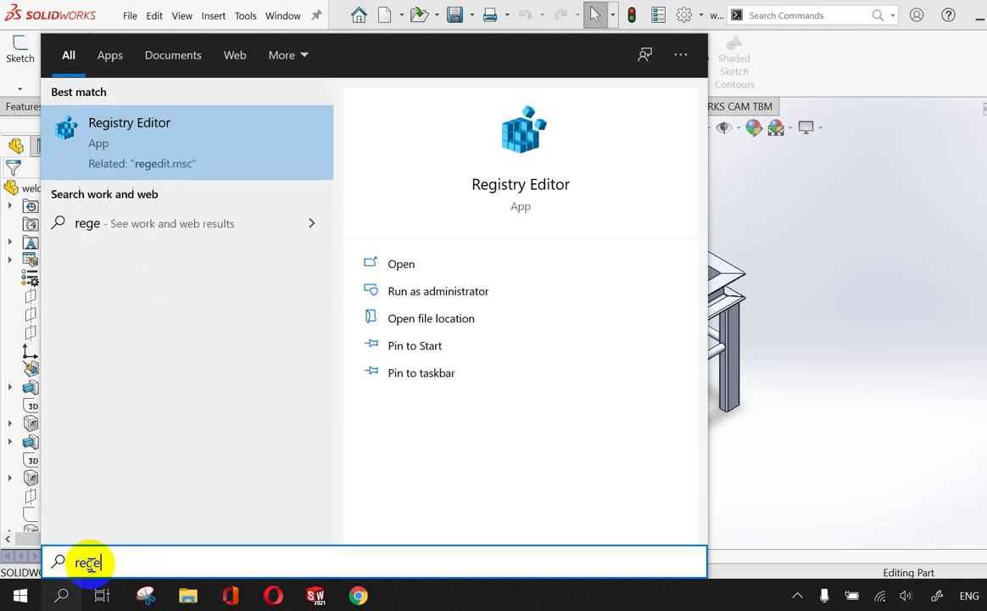
text(dit)
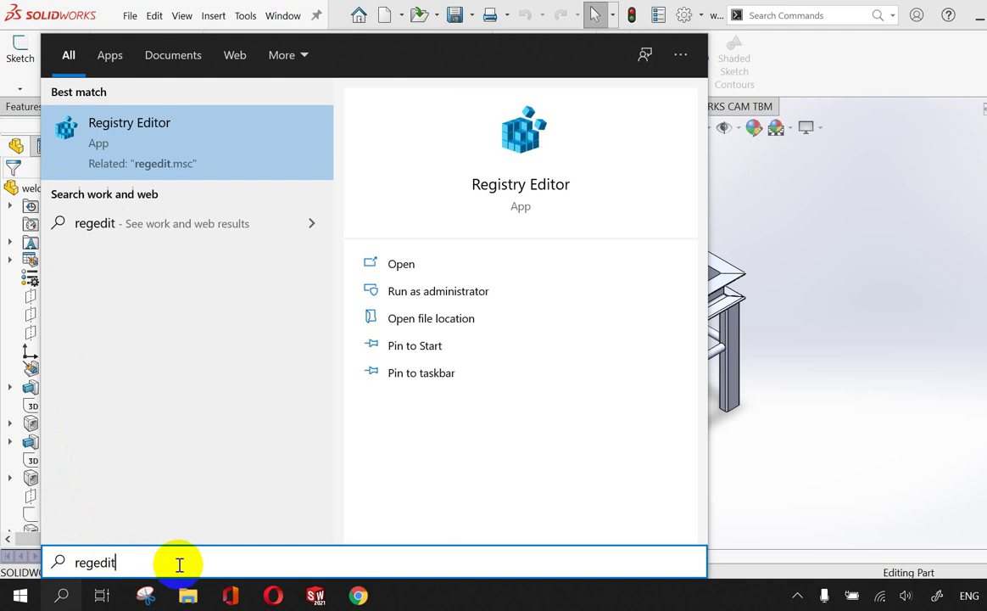
key(Return)
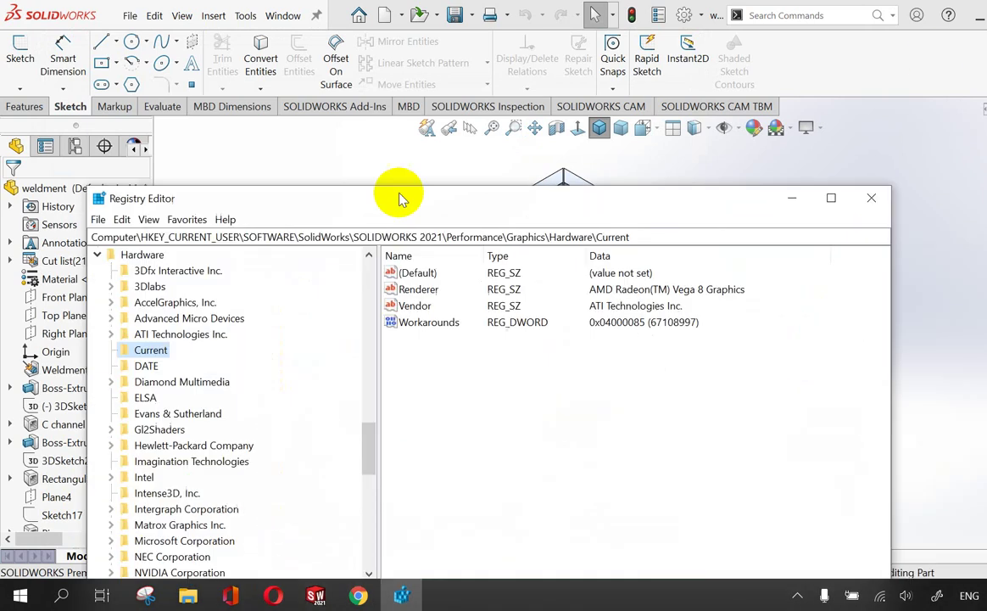
Reposition the Registry Editor window higher over the SOLIDWORKS model
drag(399, 194, 392, 84)
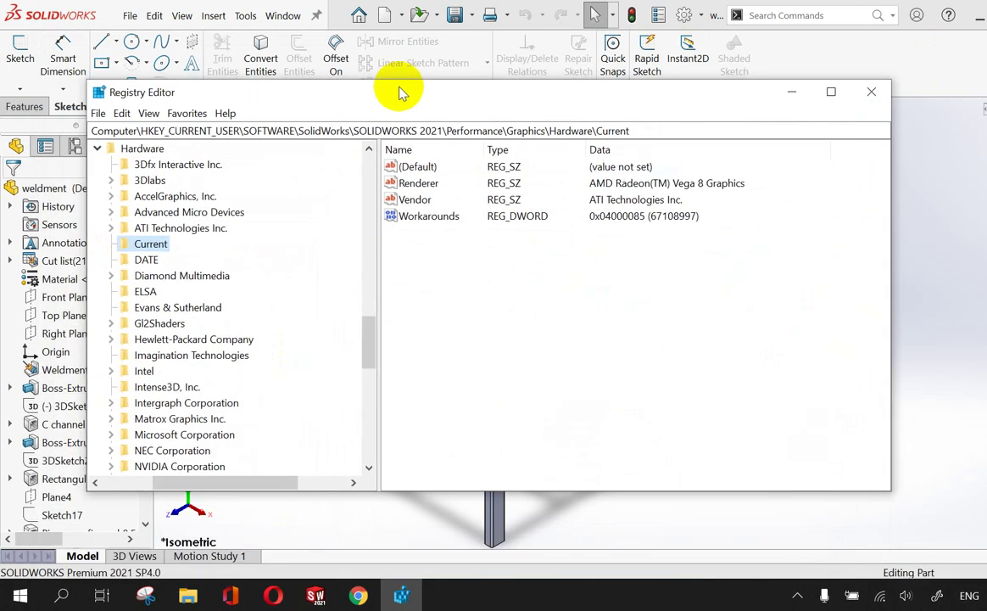
drag(375, 342, 380, 289)
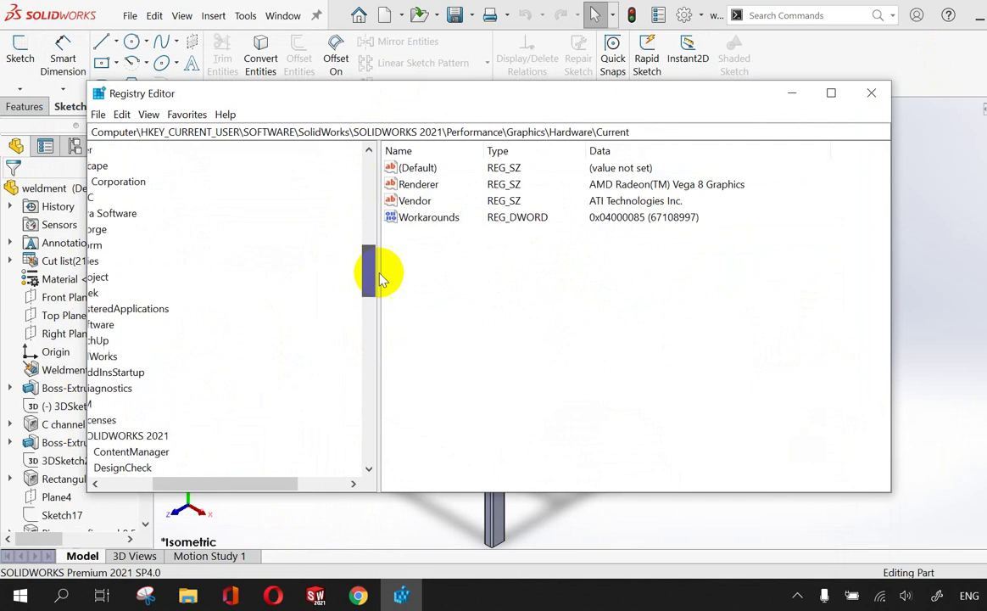
drag(220, 484, 170, 484)
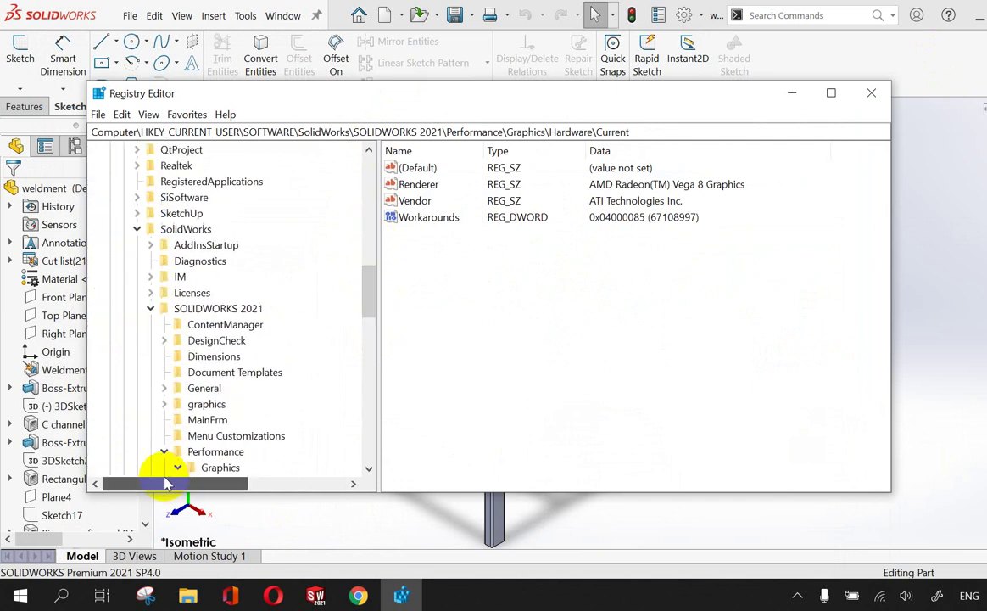
drag(369, 301, 374, 174)
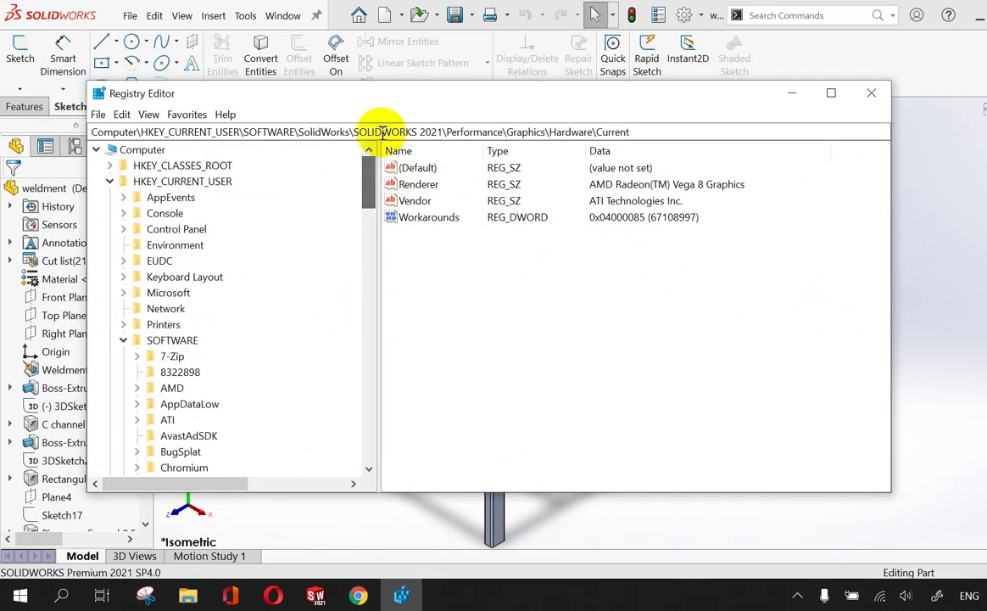
Highlight the full SOLIDWORKS 2021 Hardware\Current key path in the address bar
mouse_move(383, 131)
mouse_down()
mouse_move(218, 132)
mouse_move(13, 107)
mouse_up()
click(147, 129)
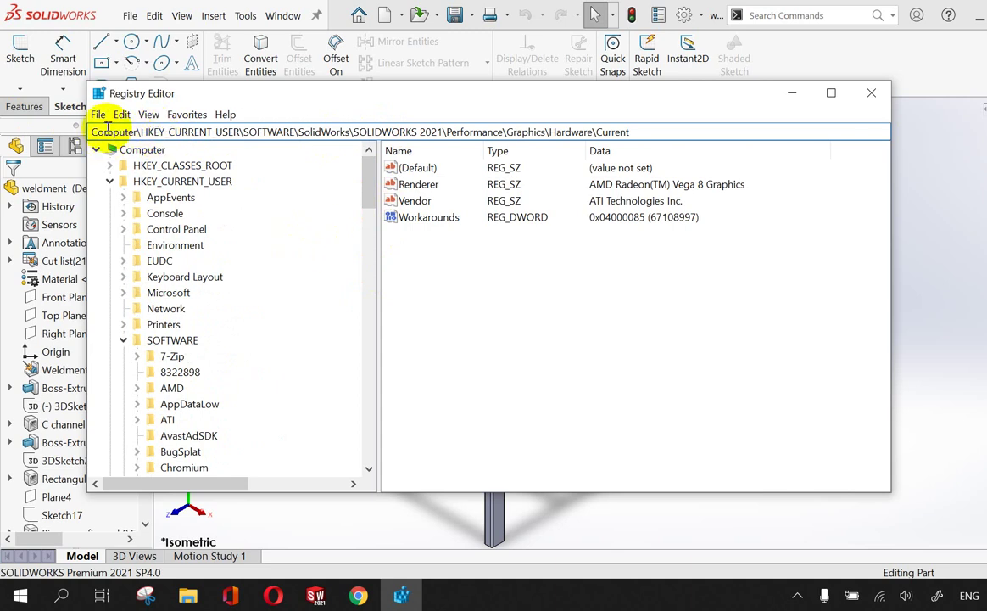
drag(143, 132, 443, 137)
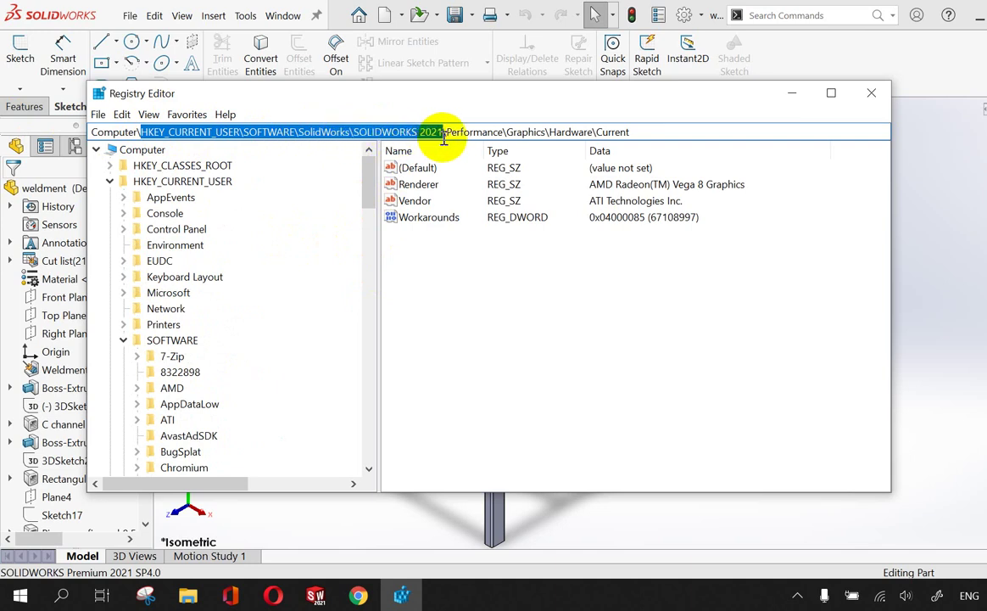
drag(443, 137, 627, 137)
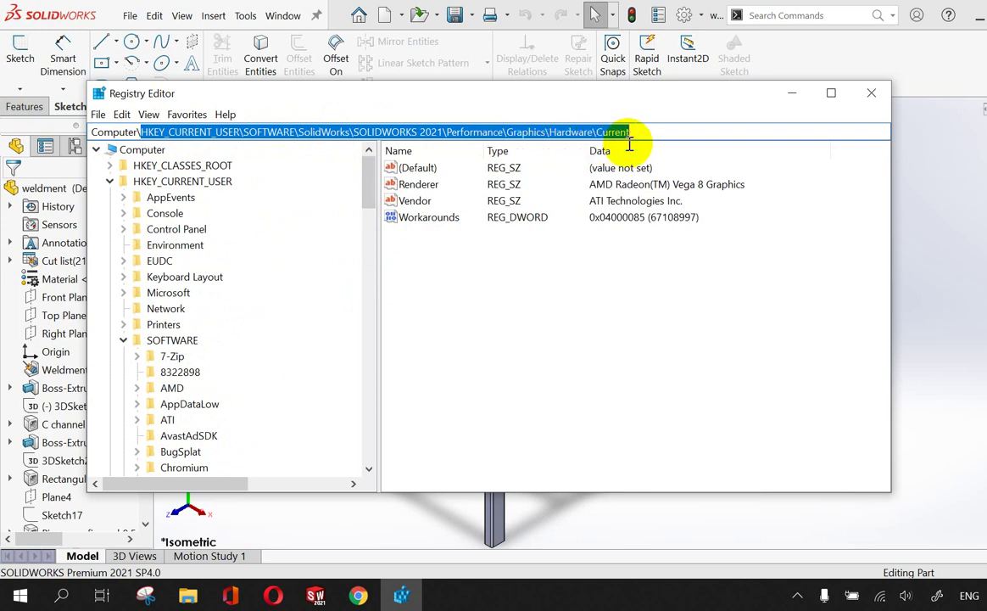
Expand HKEY_CURRENT_USER and go down through SOFTWARE > SolidWorks to SOLIDWORKS 2021
click(111, 181)
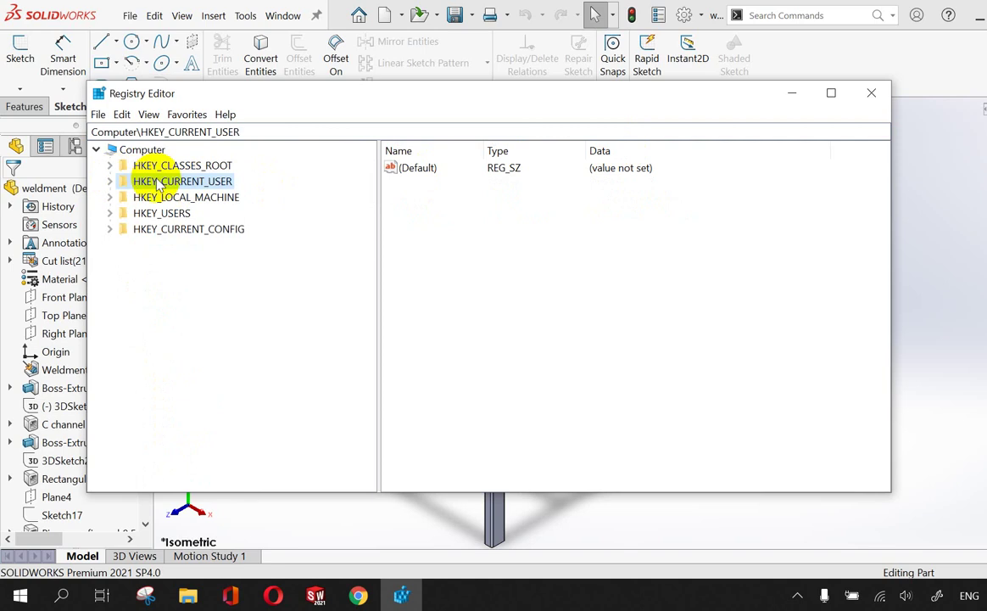
click(109, 181)
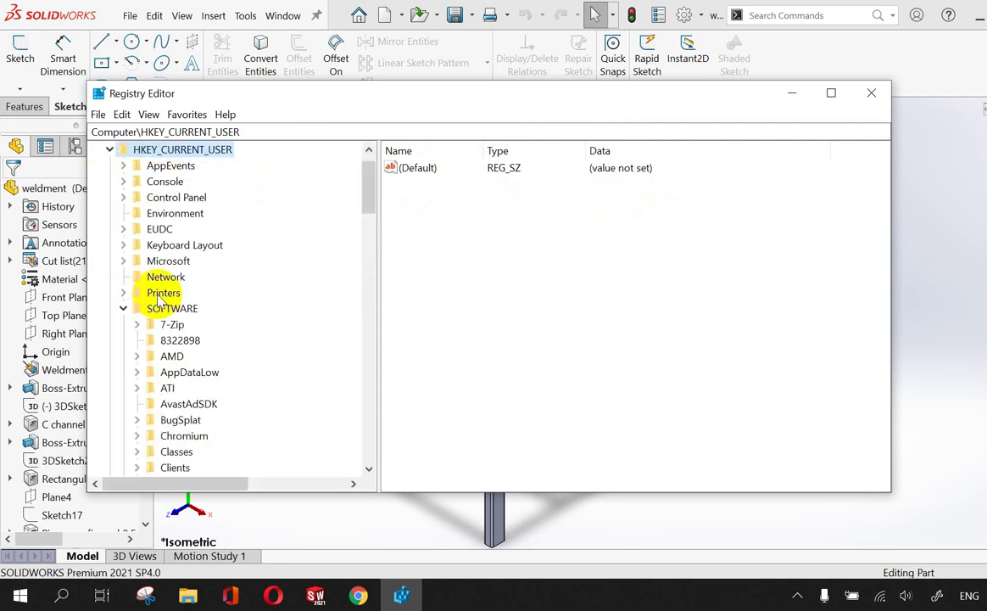
click(166, 308)
scroll(253, 342, down, 1)
scroll(246, 339, down, 3)
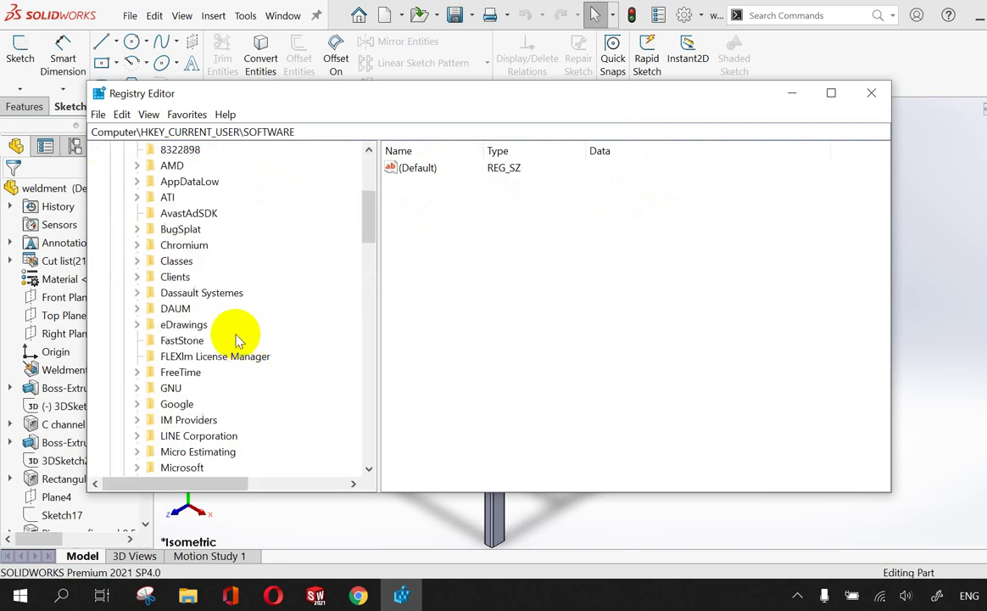
scroll(236, 340, down, 6)
scroll(234, 342, down, 2)
click(182, 277)
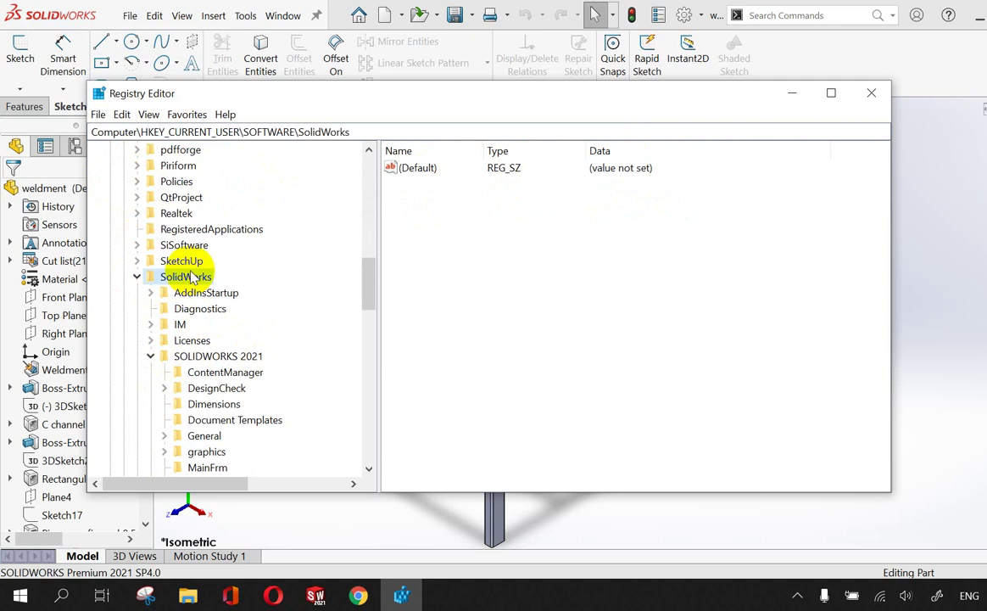
click(208, 358)
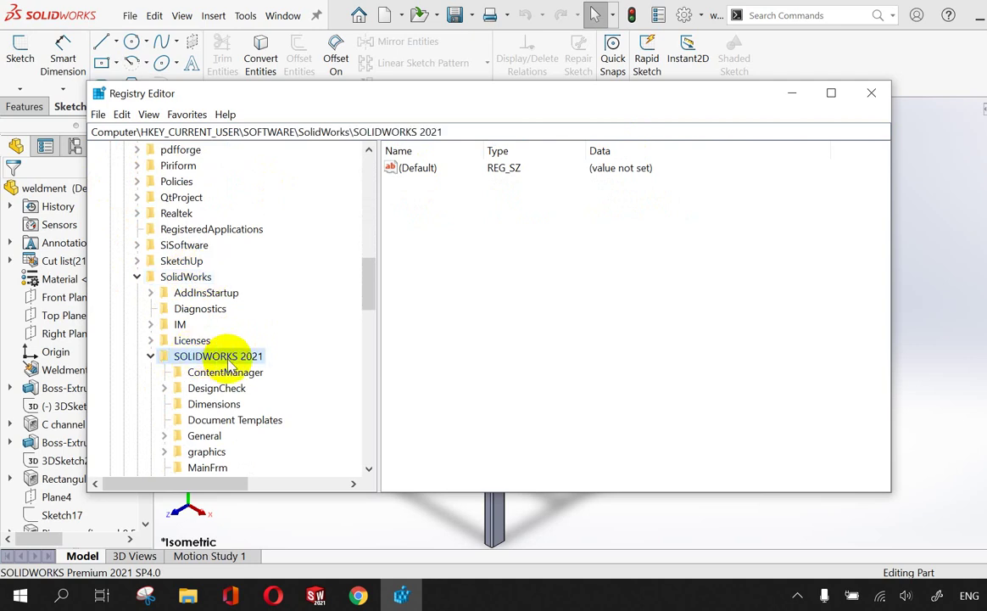
Open Performance > Graphics > Hardware > Current to list Renderer, Vendor and Workarounds
scroll(254, 365, down, 1)
scroll(259, 364, down, 1)
scroll(280, 357, down, 2)
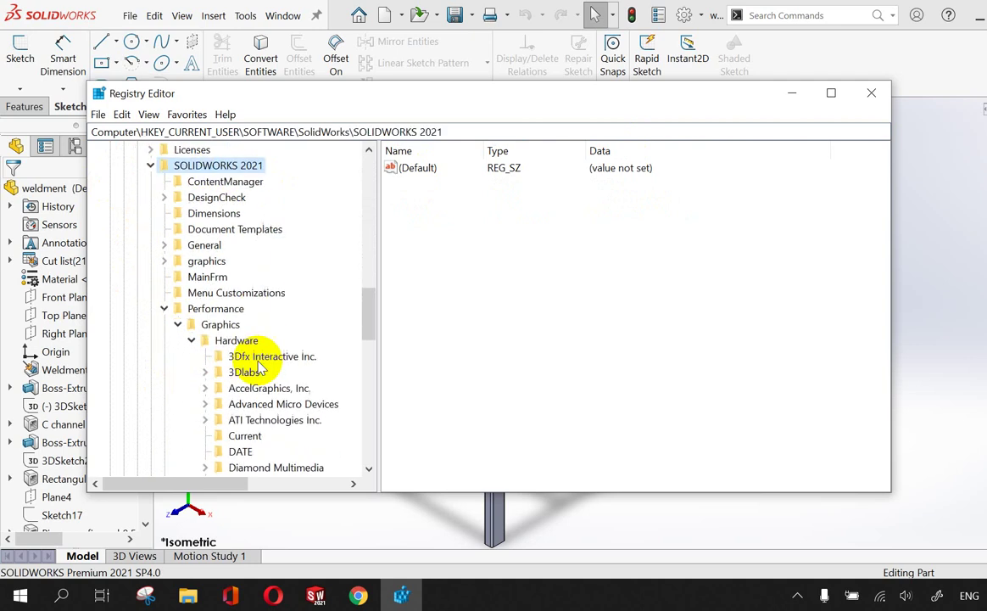
click(217, 310)
click(221, 324)
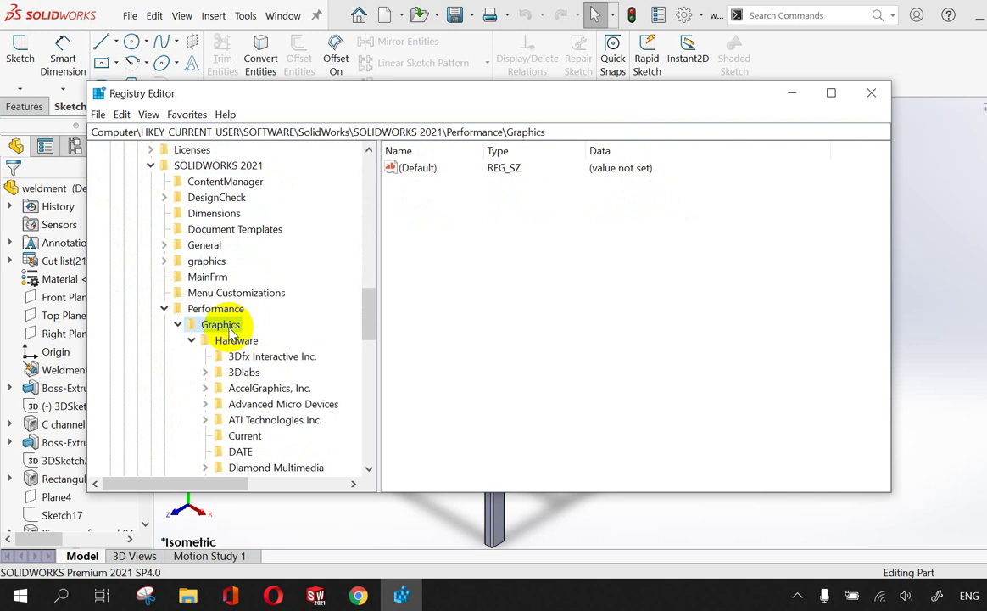
click(236, 344)
scroll(331, 377, down, 5)
scroll(331, 375, down, 2)
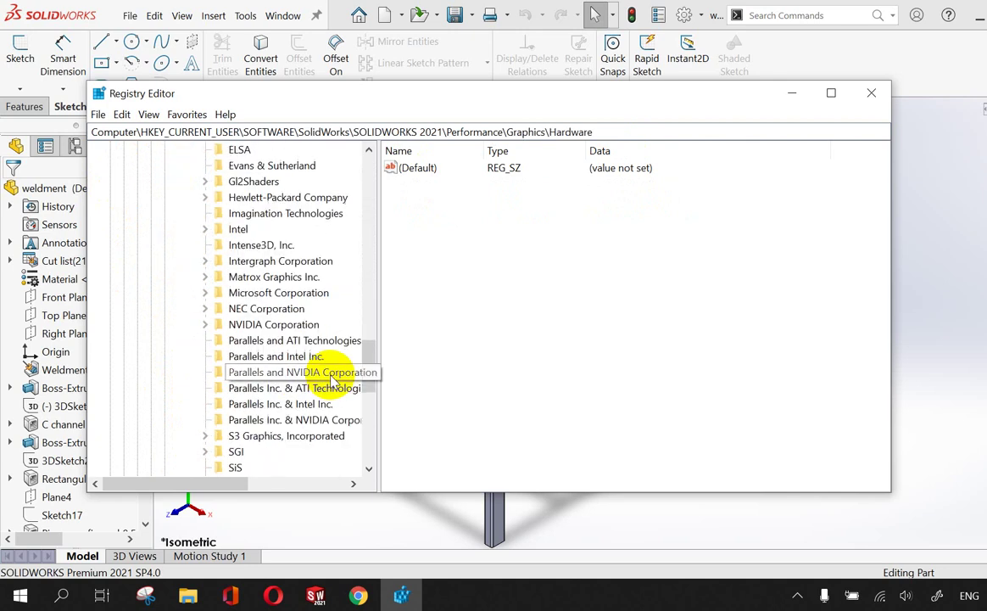
scroll(356, 380, down, 3)
scroll(356, 378, up, 2)
scroll(358, 377, up, 3)
scroll(356, 382, up, 2)
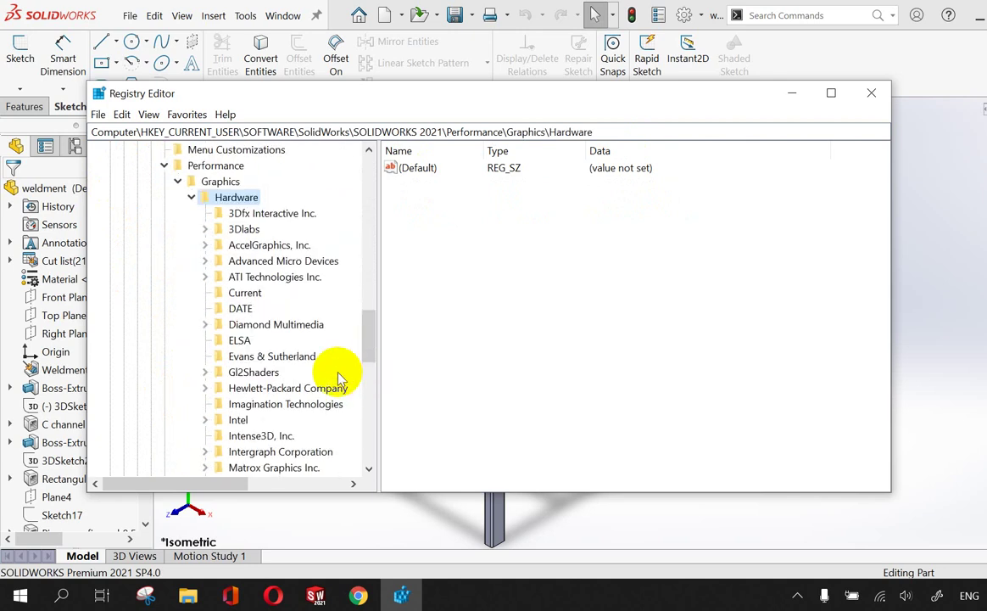
click(244, 293)
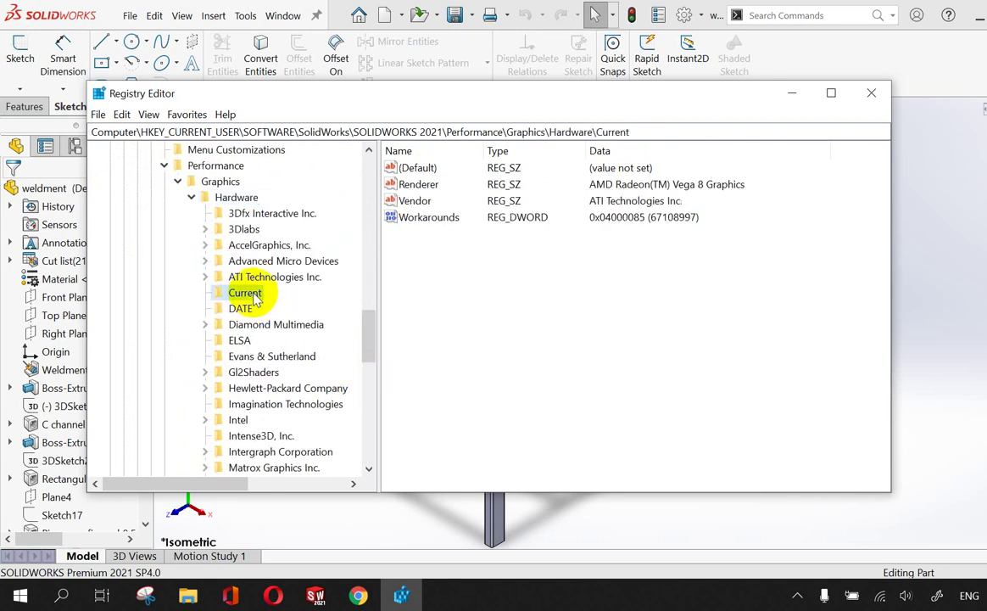
Copy Renderer's data 'AMD Radeon(TM) Vega 8 Graphics' and cancel the edit box unchanged
click(428, 188)
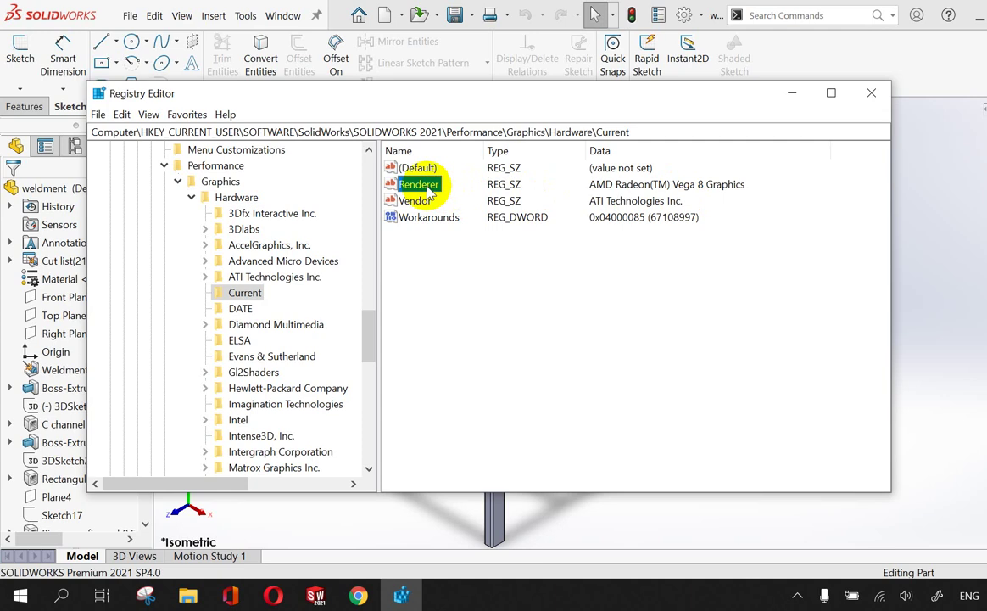
double_click(430, 188)
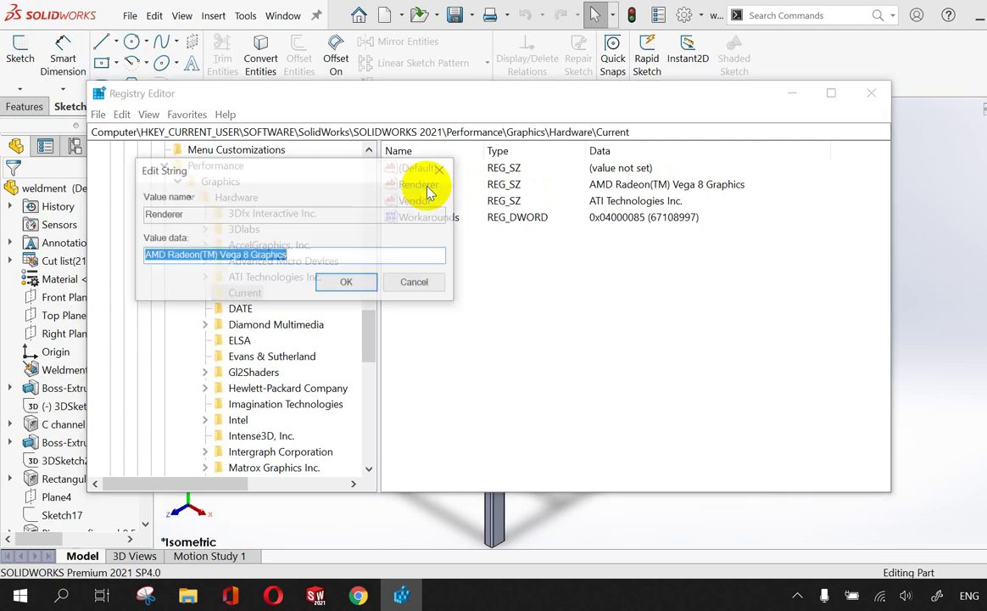
right_click(265, 263)
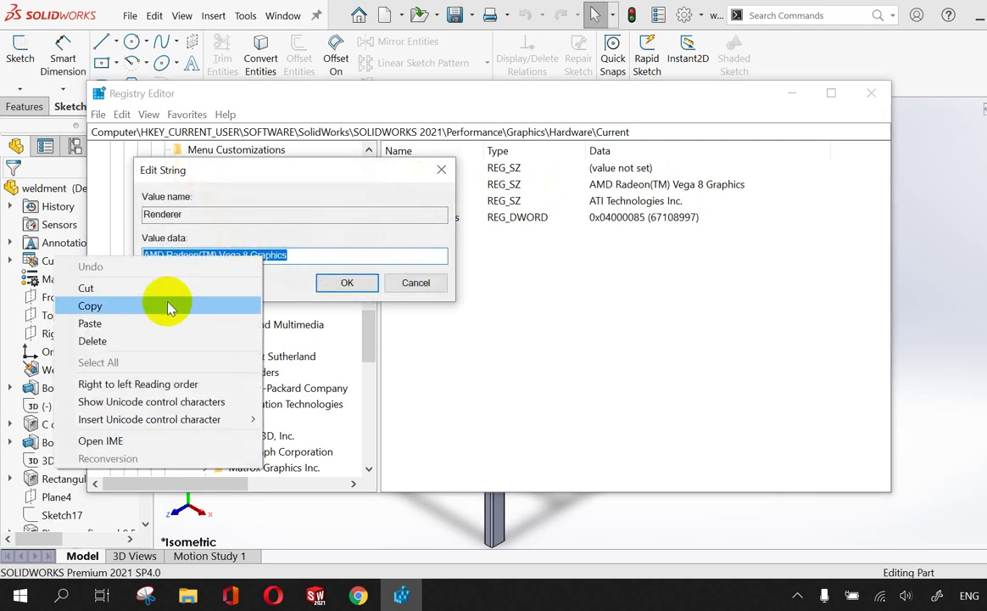
click(166, 306)
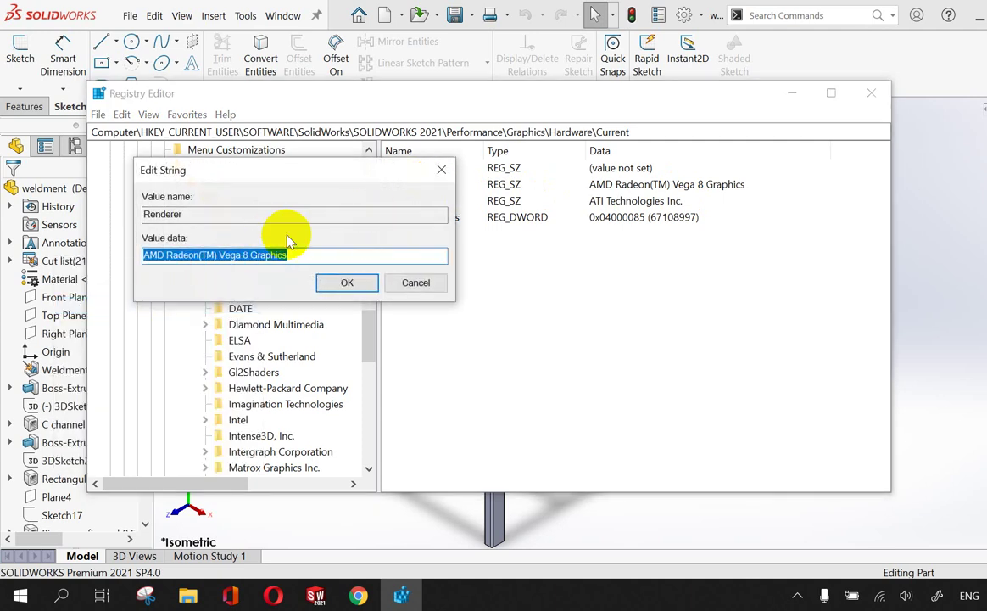
click(414, 282)
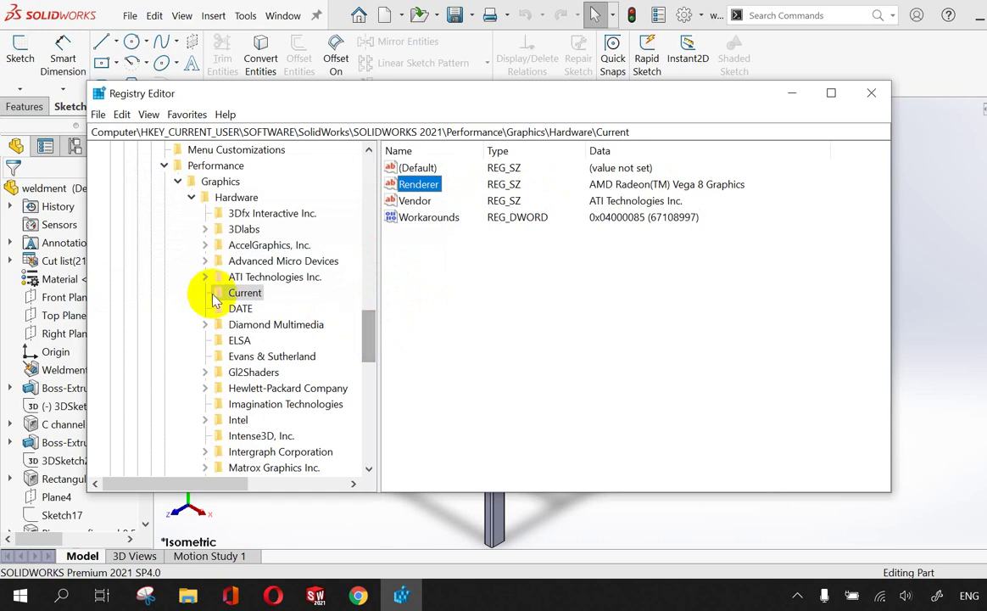
Open Hardware\Gl2Shaders and expand it to show subkeys NV25 through RV900
click(226, 198)
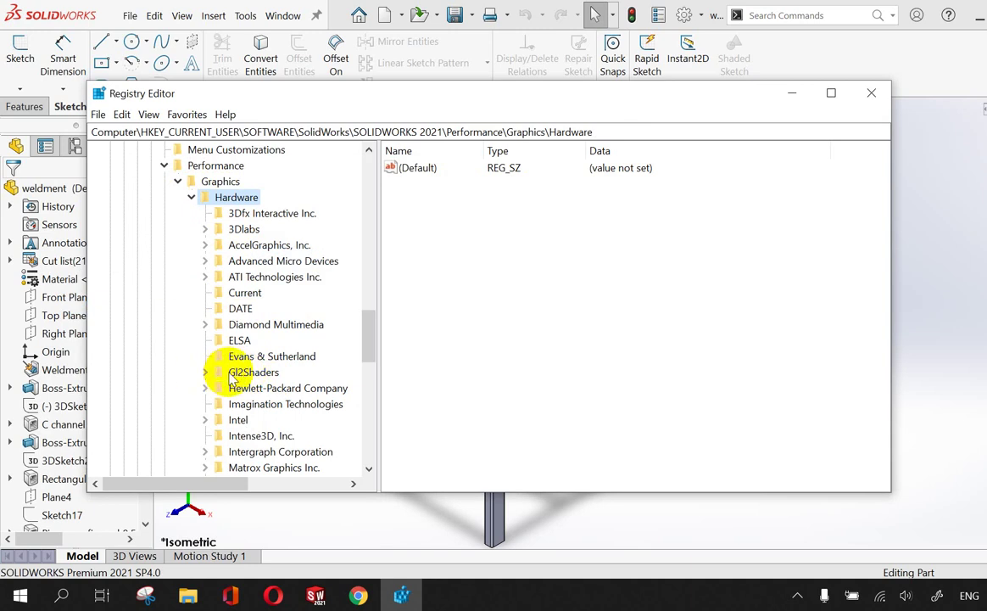
click(236, 374)
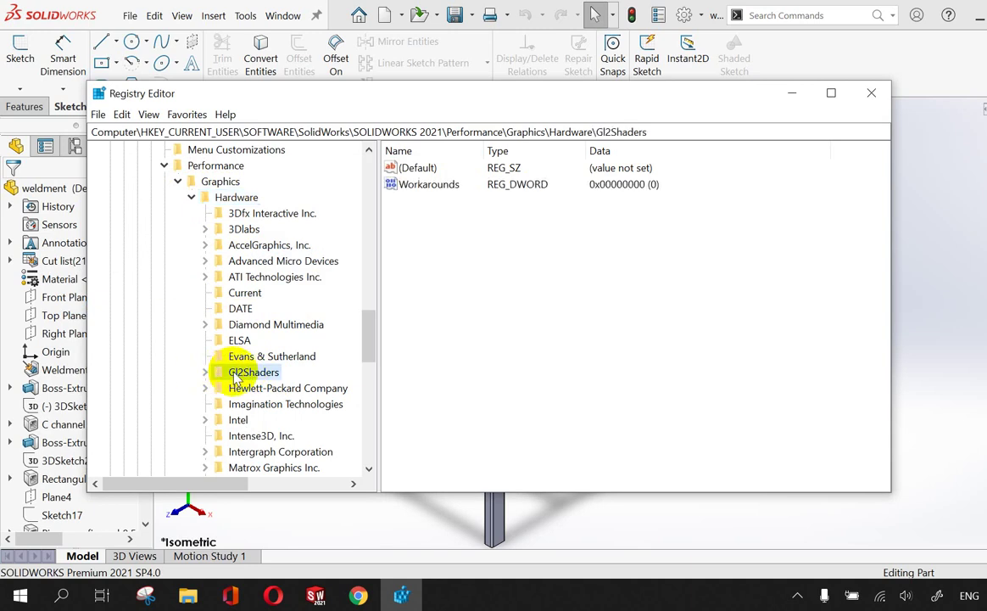
click(206, 373)
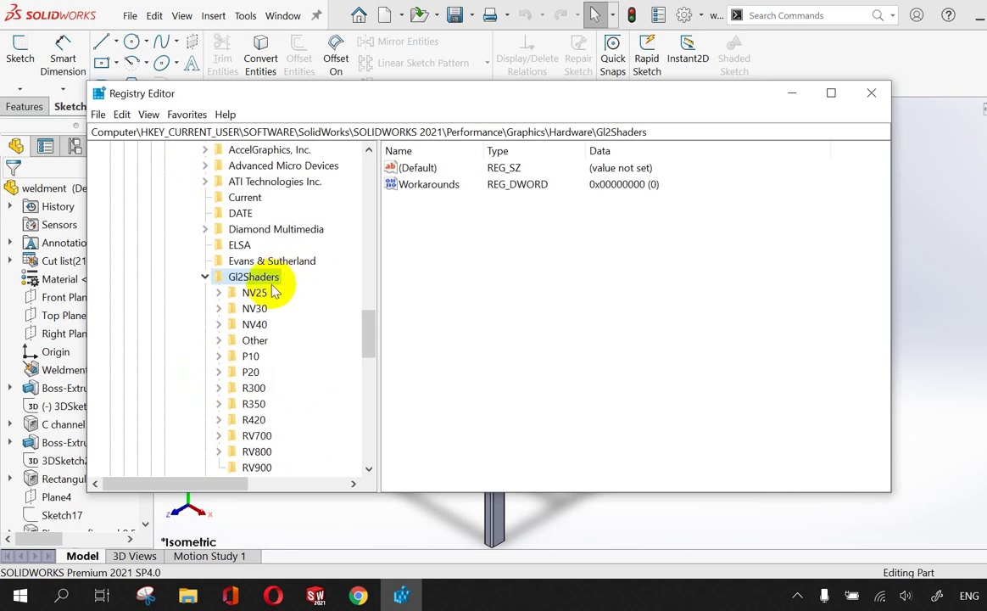
scroll(259, 386, down, 1)
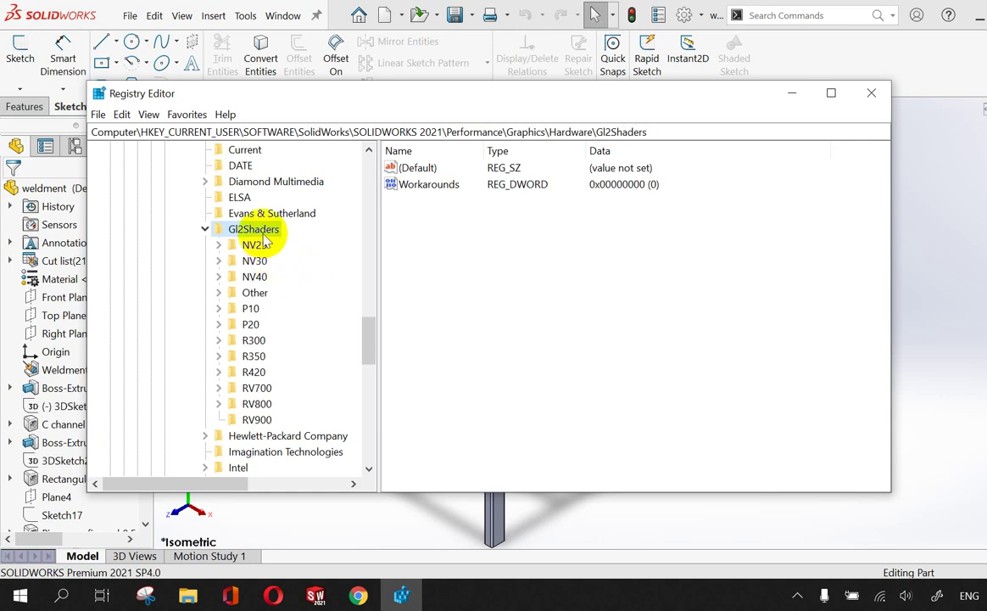
Expand R420, browse its Radeon Pro keys and select Radeon Pro WX
click(249, 375)
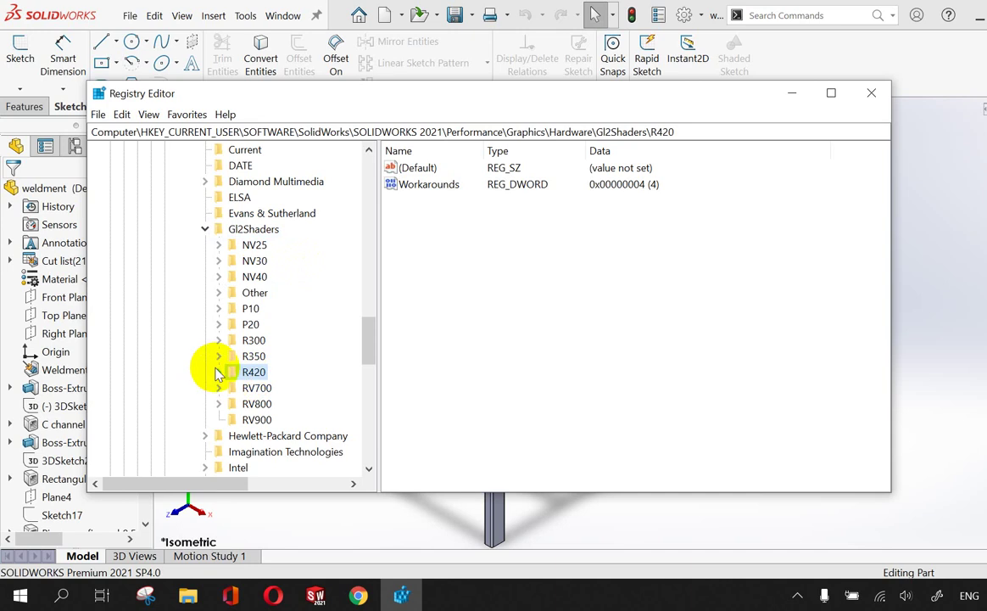
click(218, 371)
drag(368, 286, 373, 375)
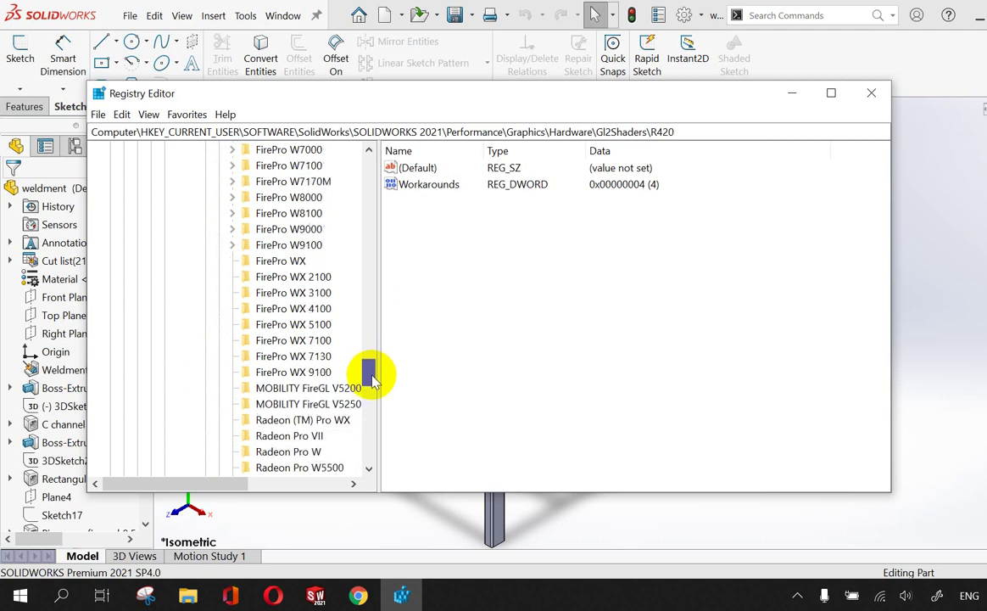
drag(373, 376, 374, 386)
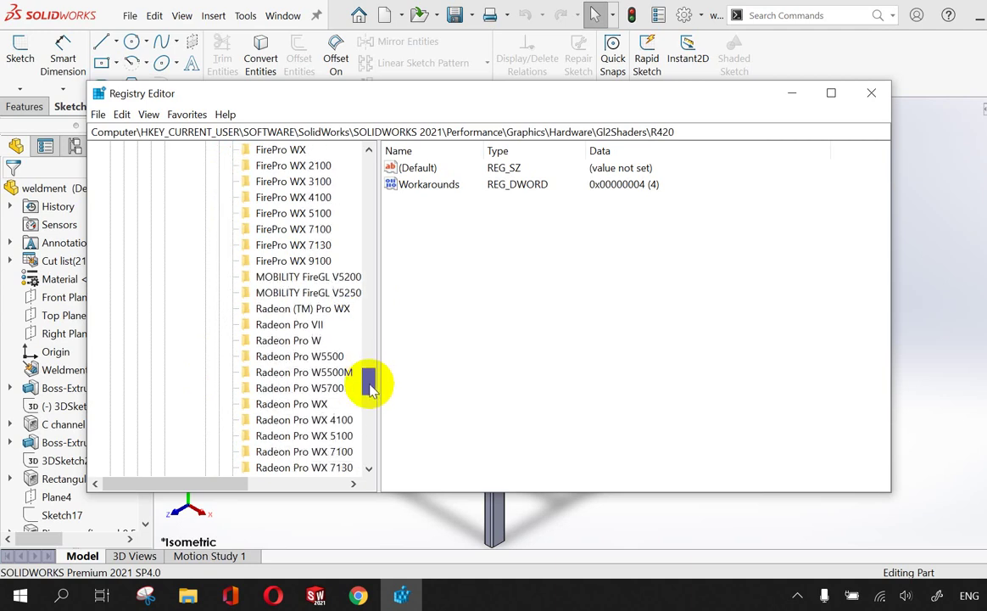
click(319, 311)
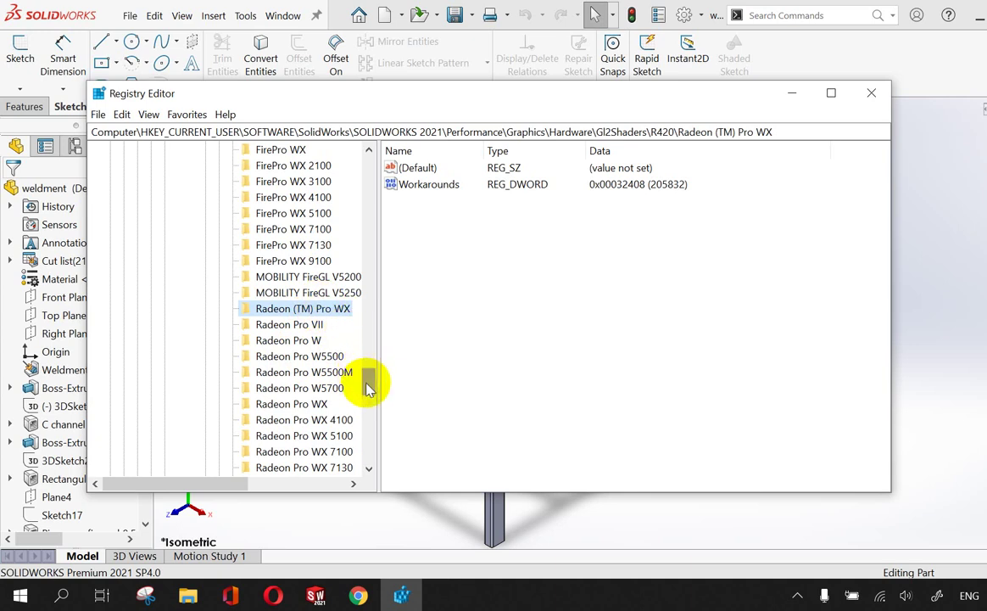
click(302, 343)
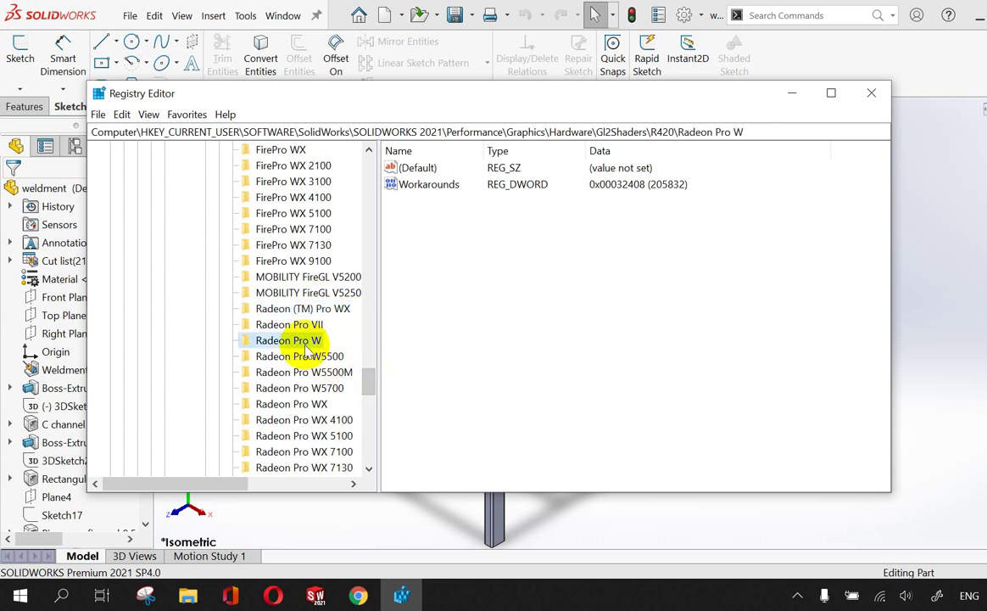
click(320, 405)
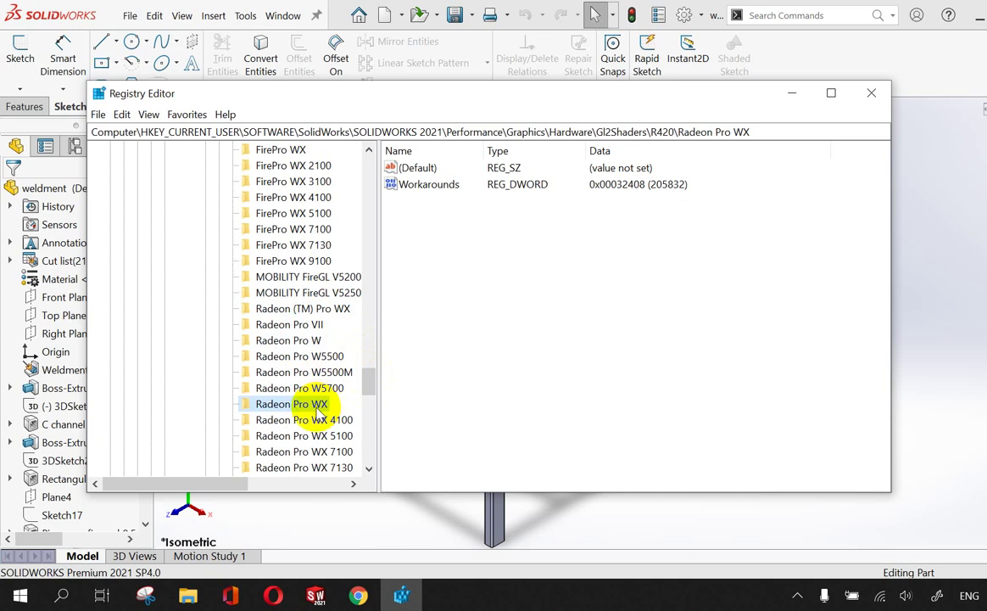
Rename Radeon Pro WX to the pasted name 'AMD Radeon(TM) Vega 8 Graphics'
right_click(318, 412)
click(364, 483)
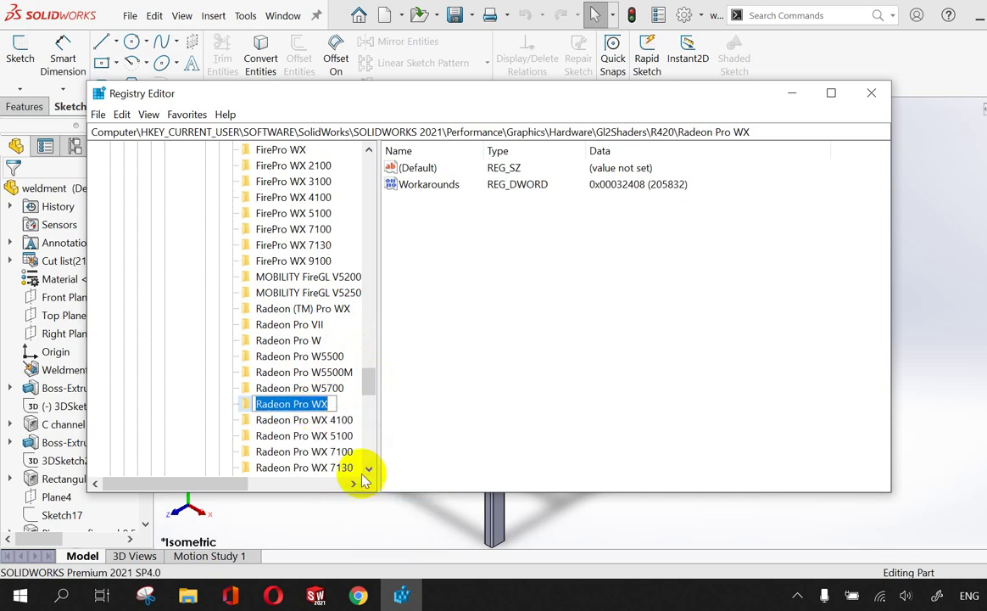
right_click(330, 409)
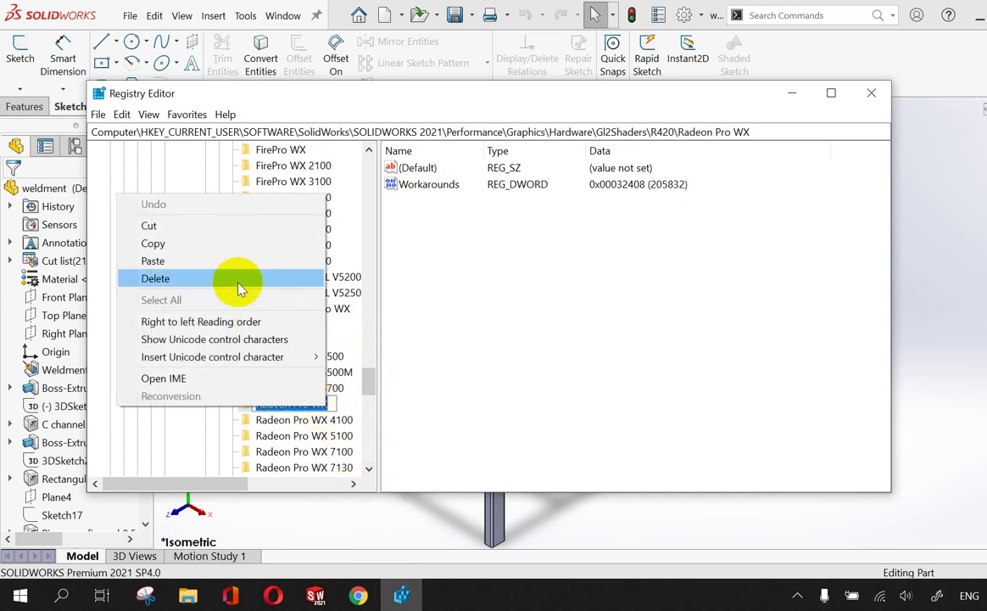
click(240, 260)
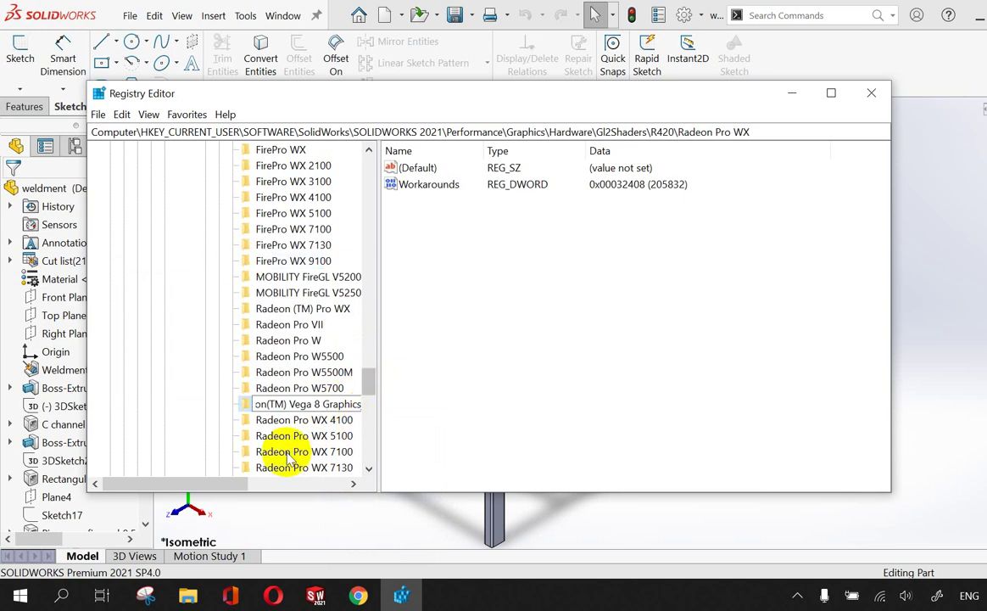
drag(381, 404, 512, 424)
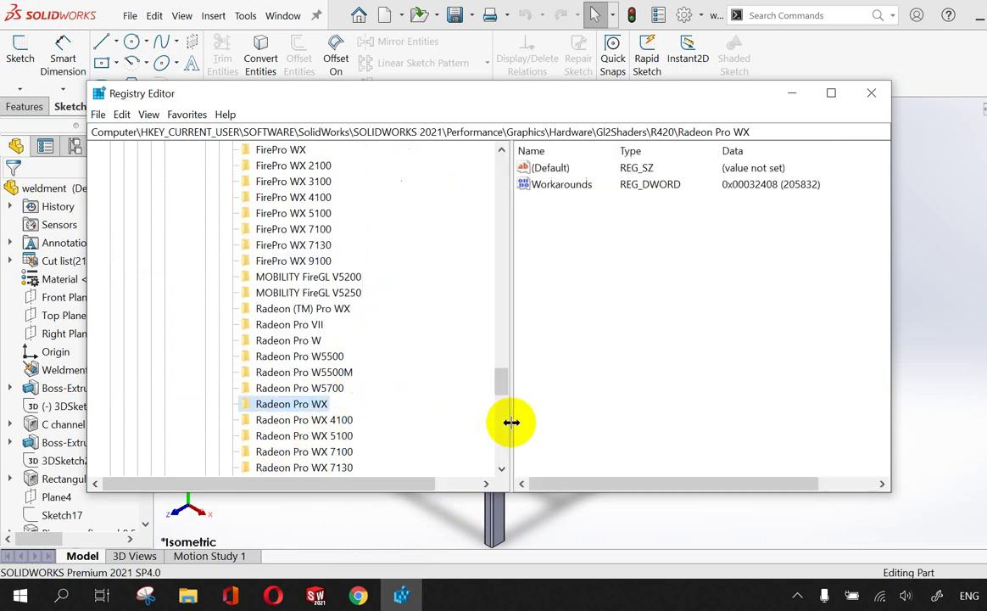
right_click(305, 409)
click(322, 488)
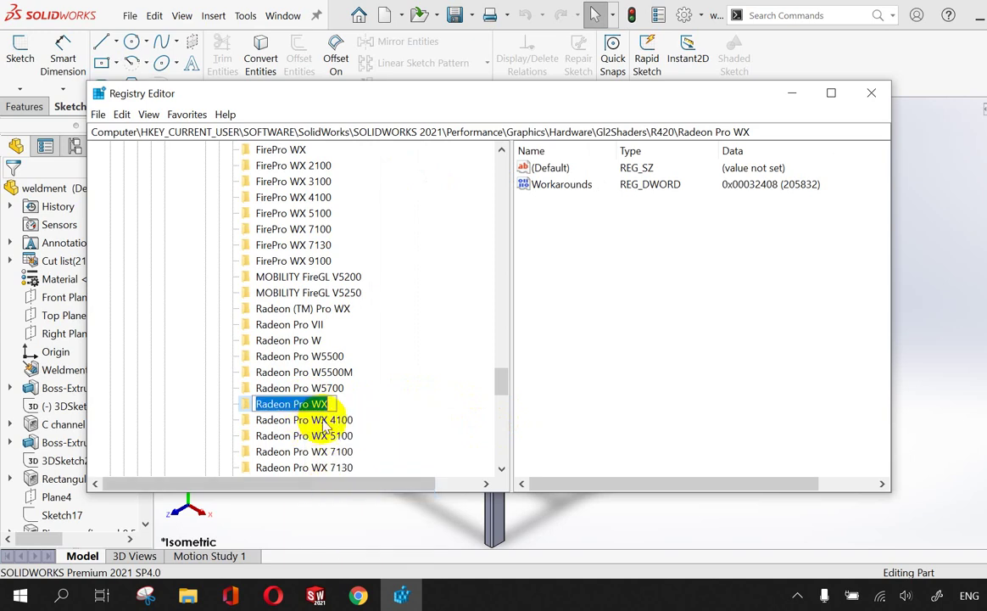
right_click(309, 400)
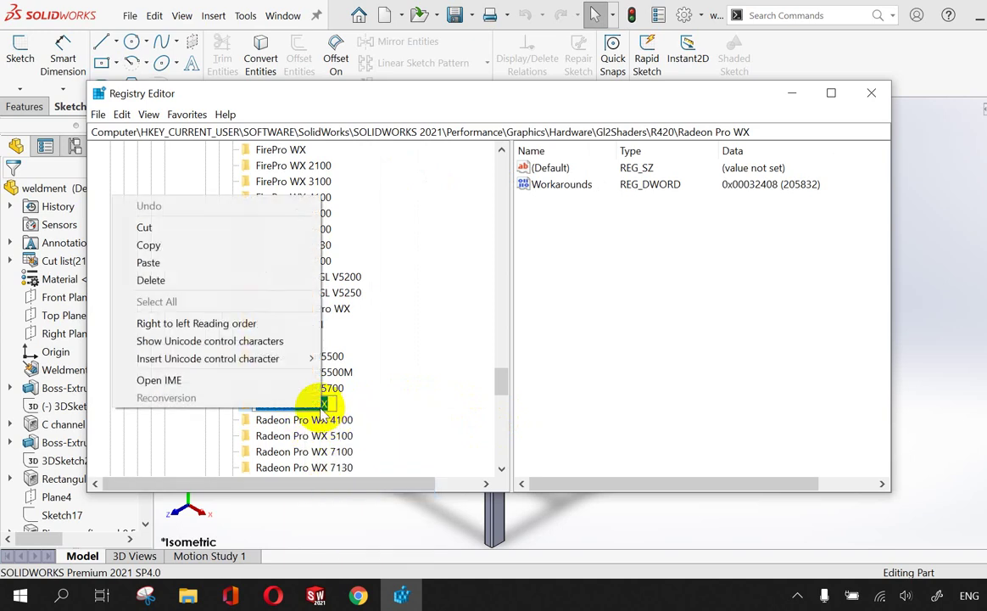
click(250, 263)
key(Return)
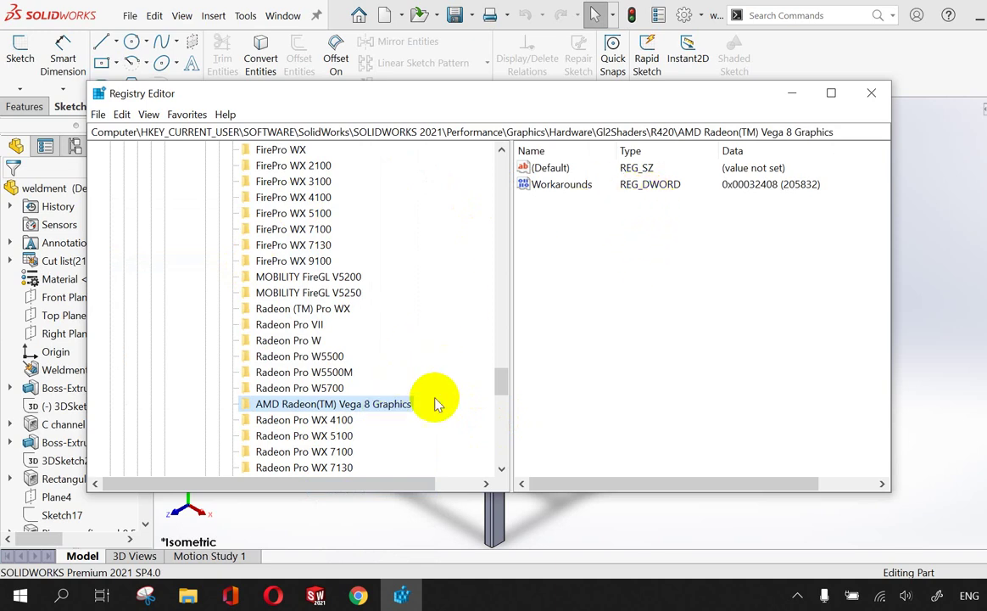
drag(503, 386, 507, 272)
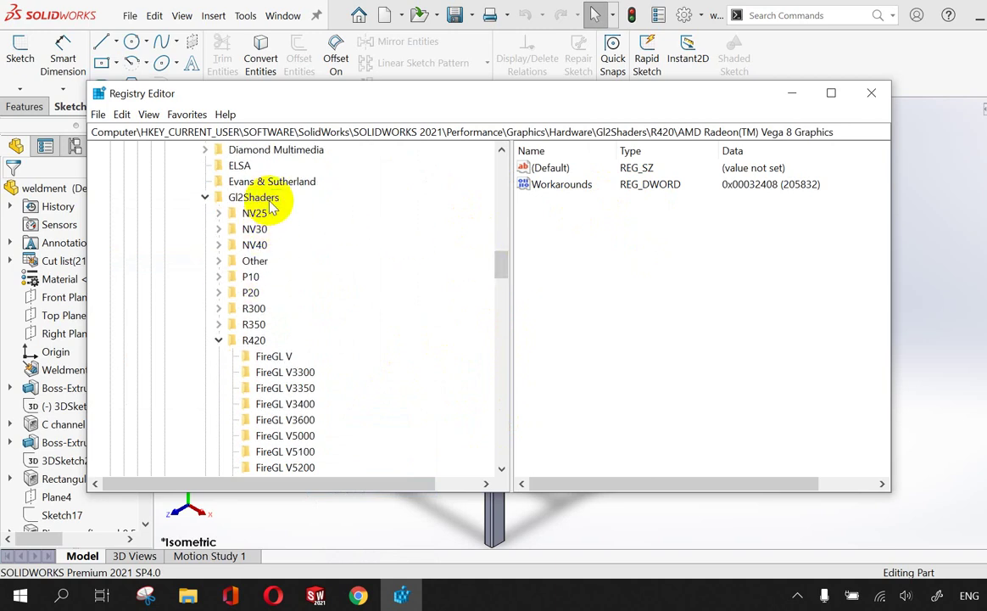
Scroll the R420 subkeys to find AMD Radeon(TM) Vega 8 Graphics between W5700 and WX 4100
right_click(271, 202)
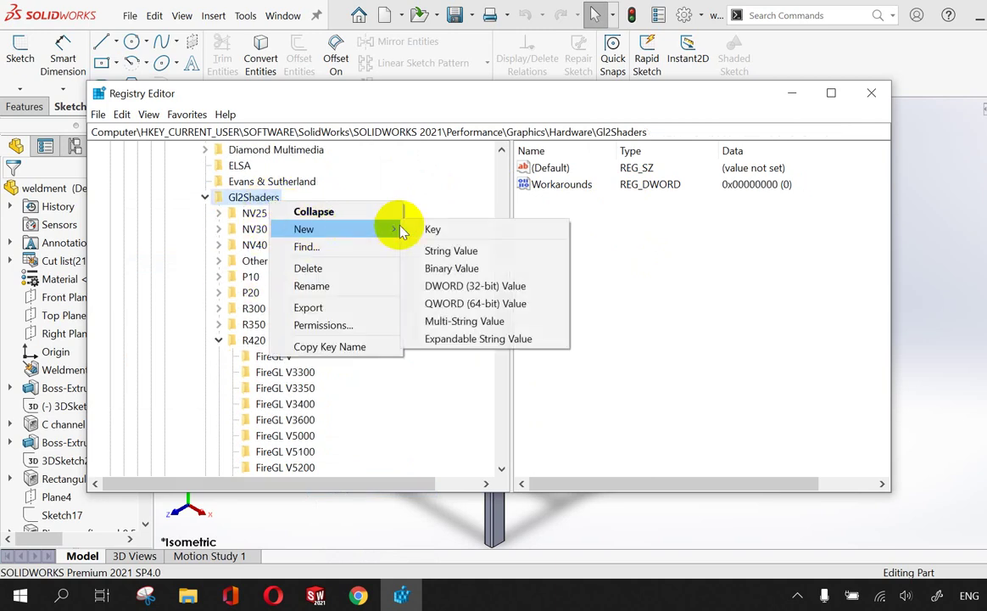
mouse_move(304, 229)
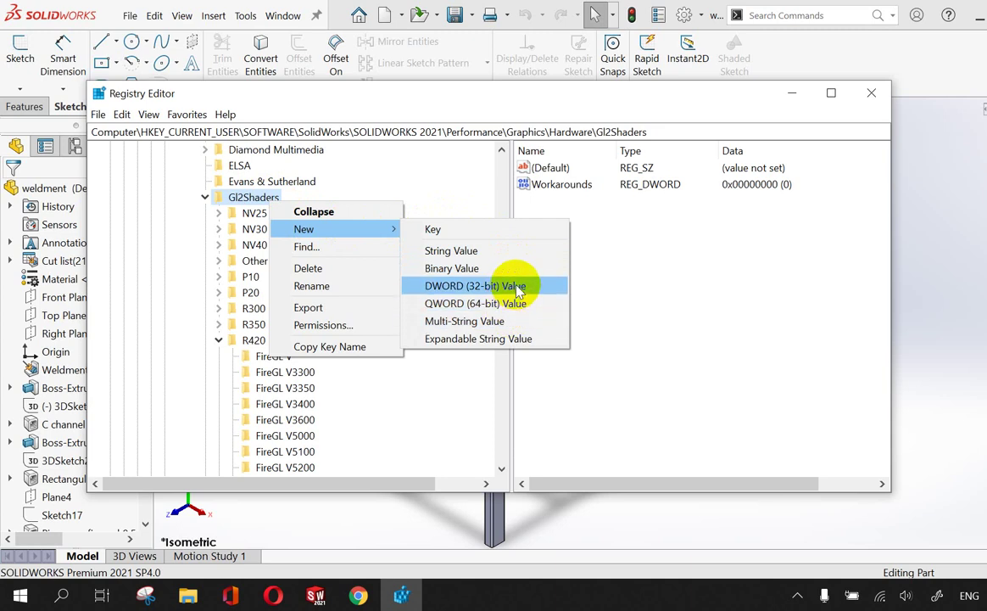
click(617, 312)
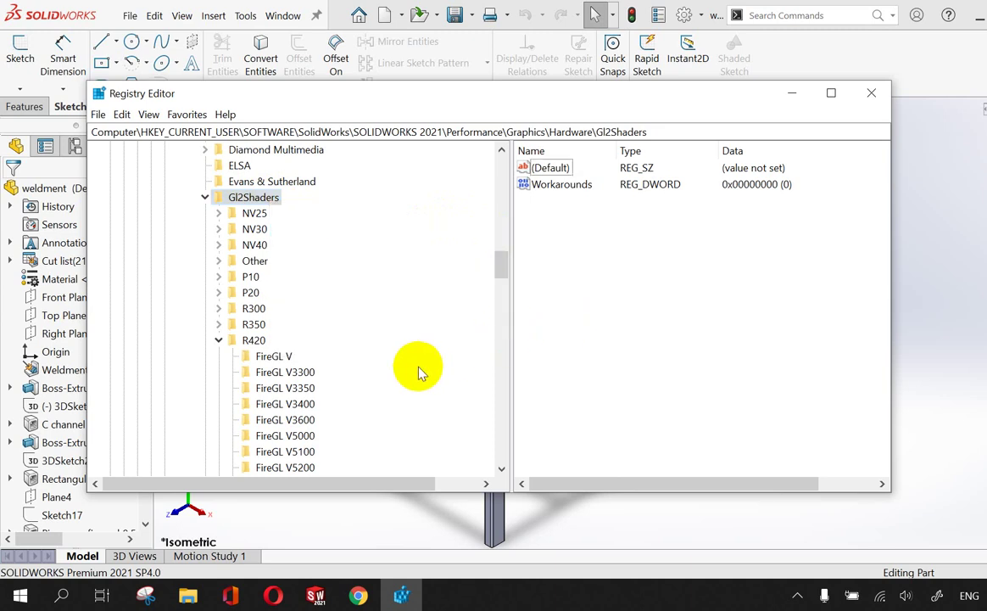
scroll(419, 371, down, 3)
scroll(418, 372, down, 4)
scroll(417, 373, down, 3)
scroll(417, 374, down, 2)
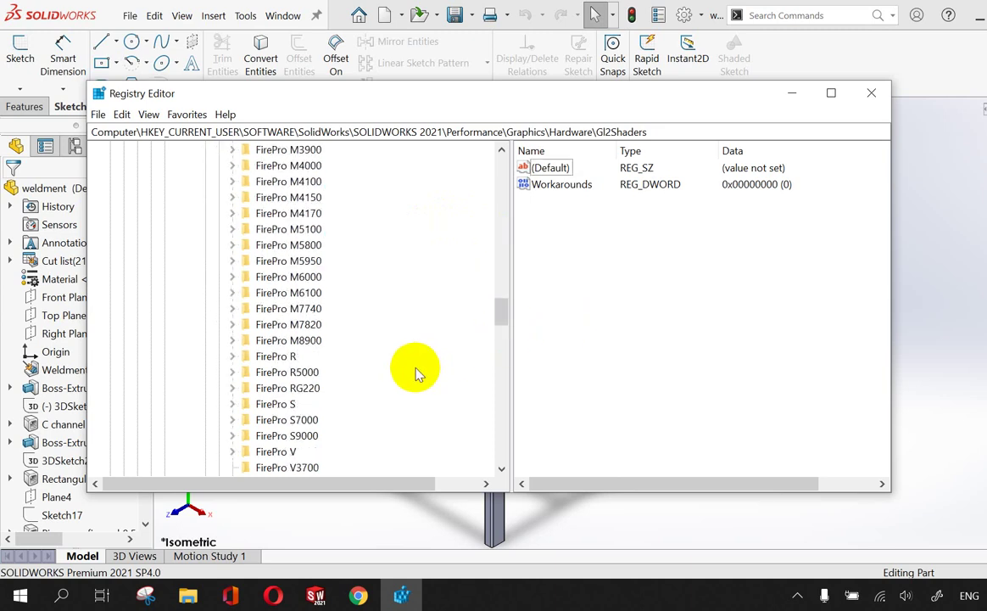
scroll(416, 374, down, 2)
scroll(417, 373, down, 3)
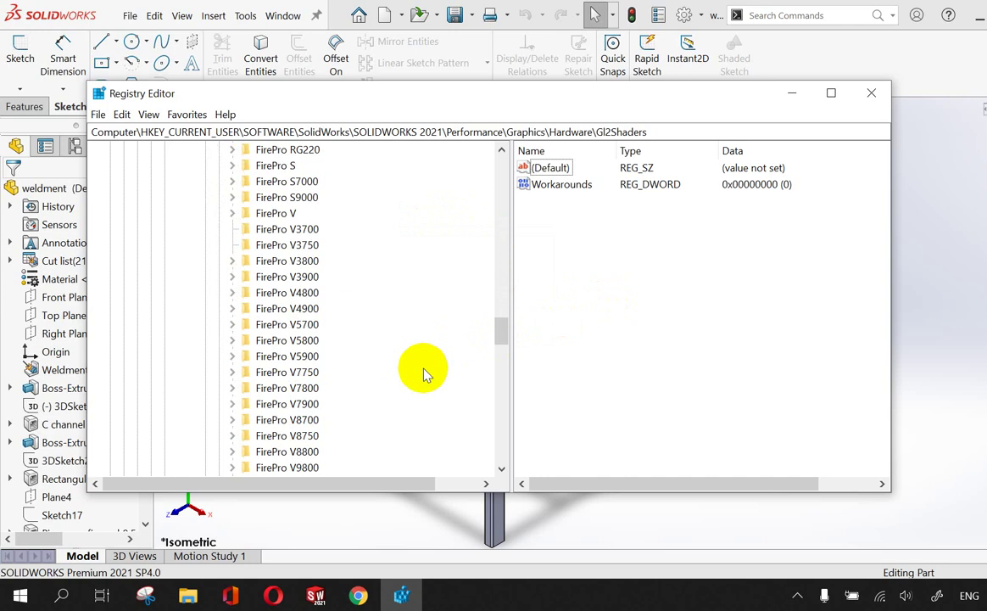
scroll(445, 343, down, 4)
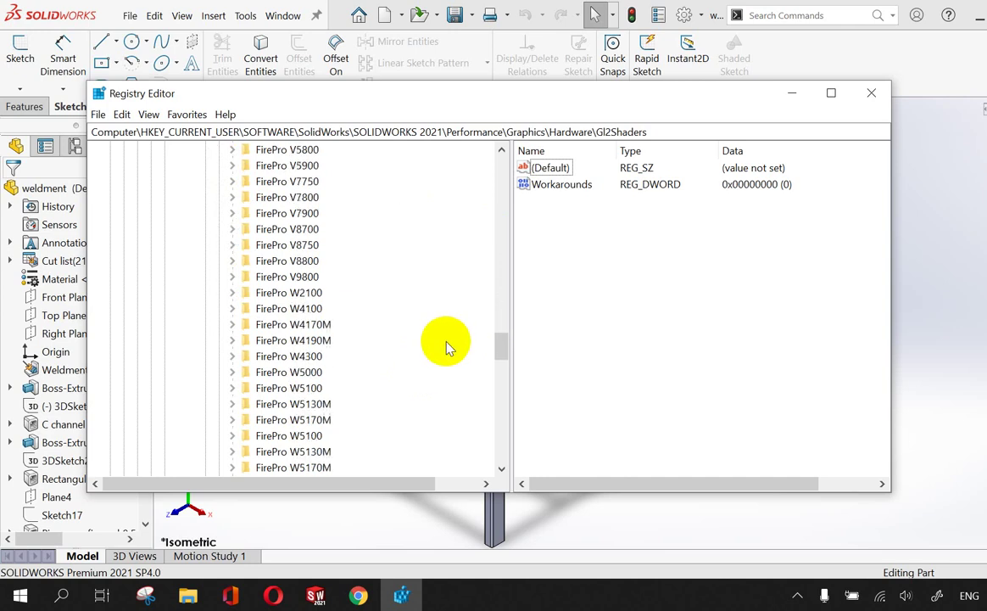
scroll(446, 343, down, 4)
scroll(447, 346, down, 2)
scroll(448, 346, down, 2)
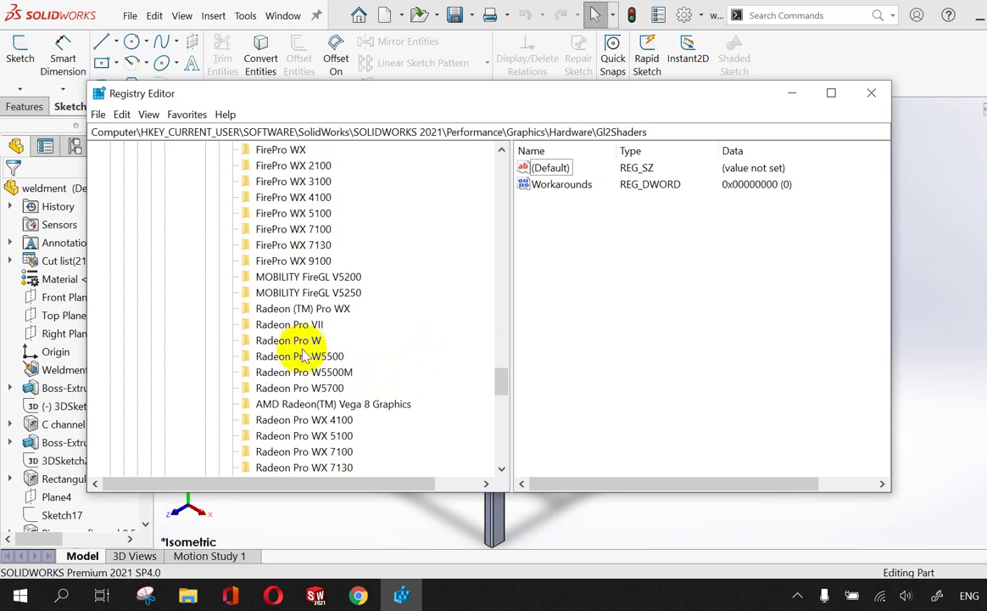
scroll(288, 428, down, 2)
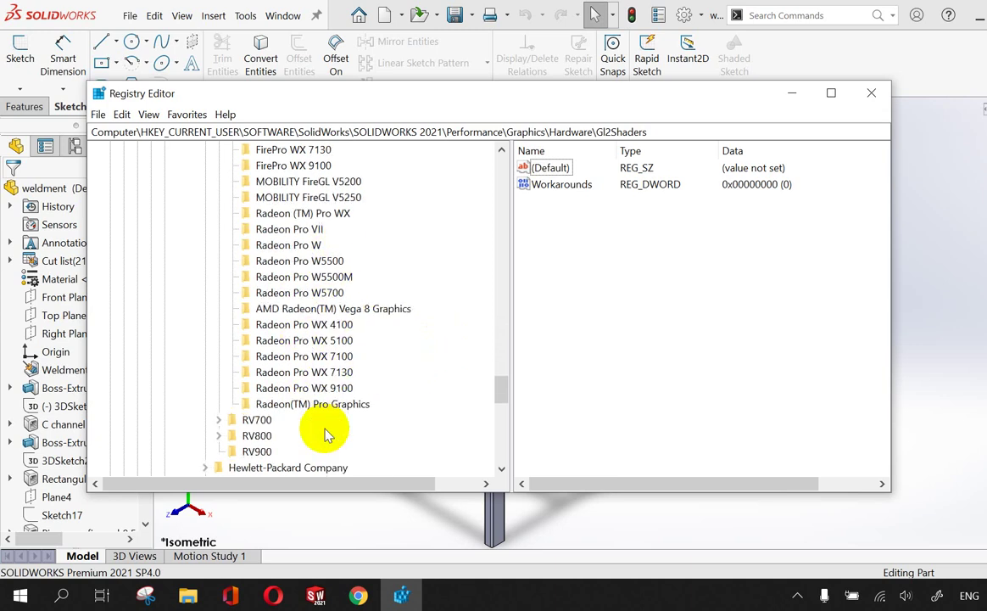
Confirm the Vega 8 key's Workarounds stays 0x00032408, then close Registry Editor
click(293, 246)
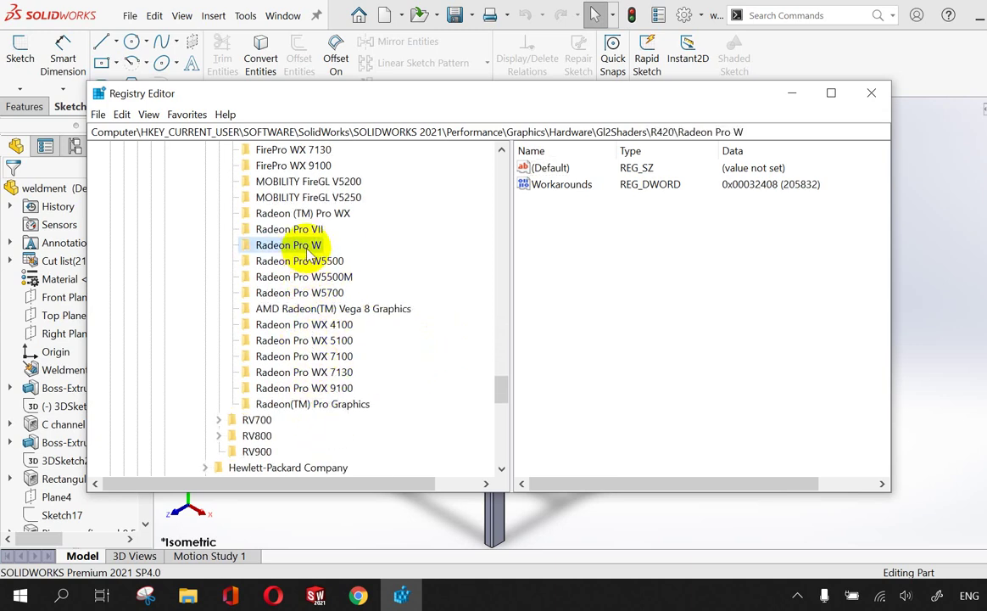
scroll(339, 305, up, 1)
click(365, 355)
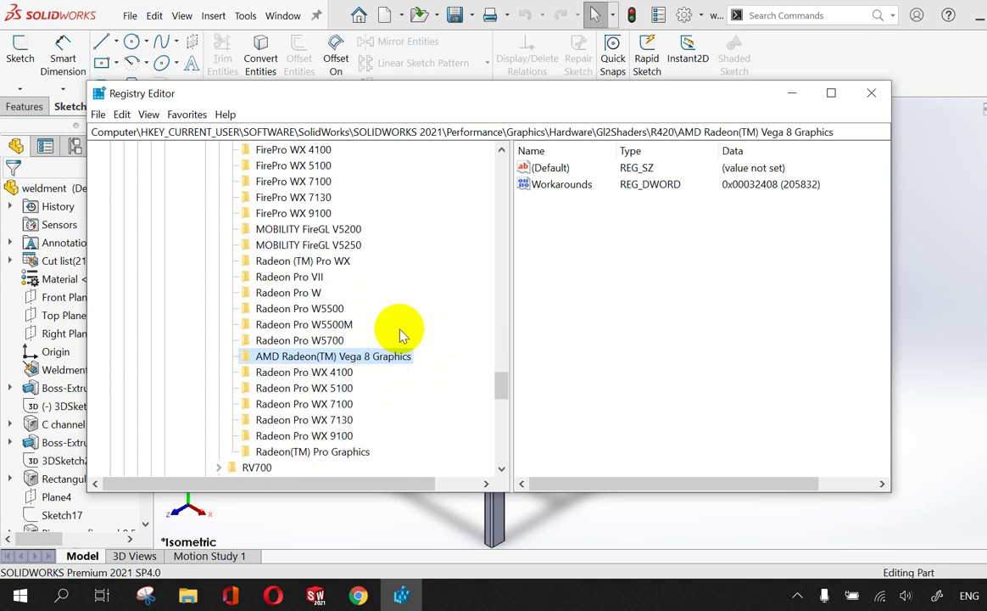
double_click(564, 187)
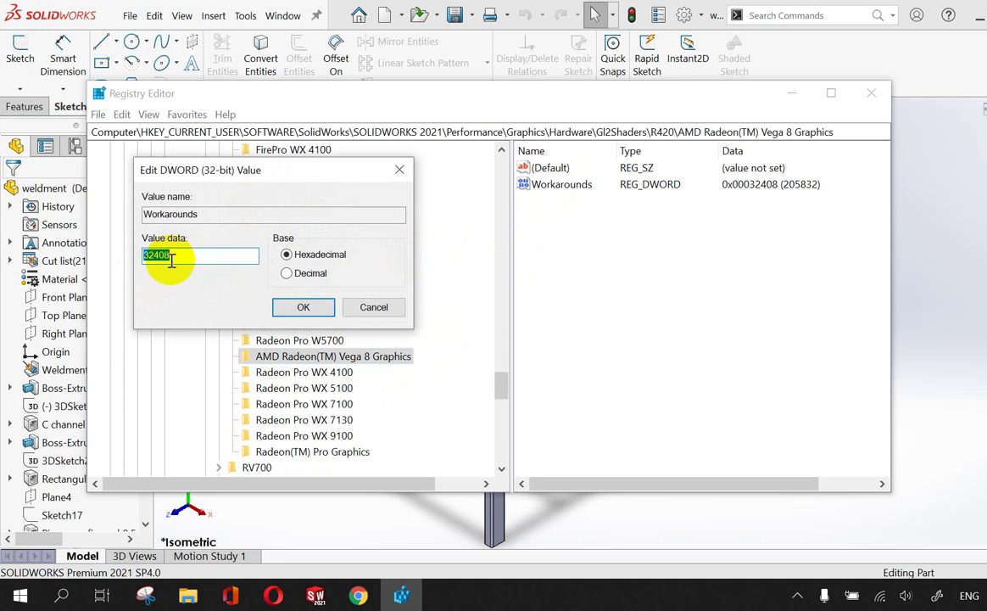
click(234, 256)
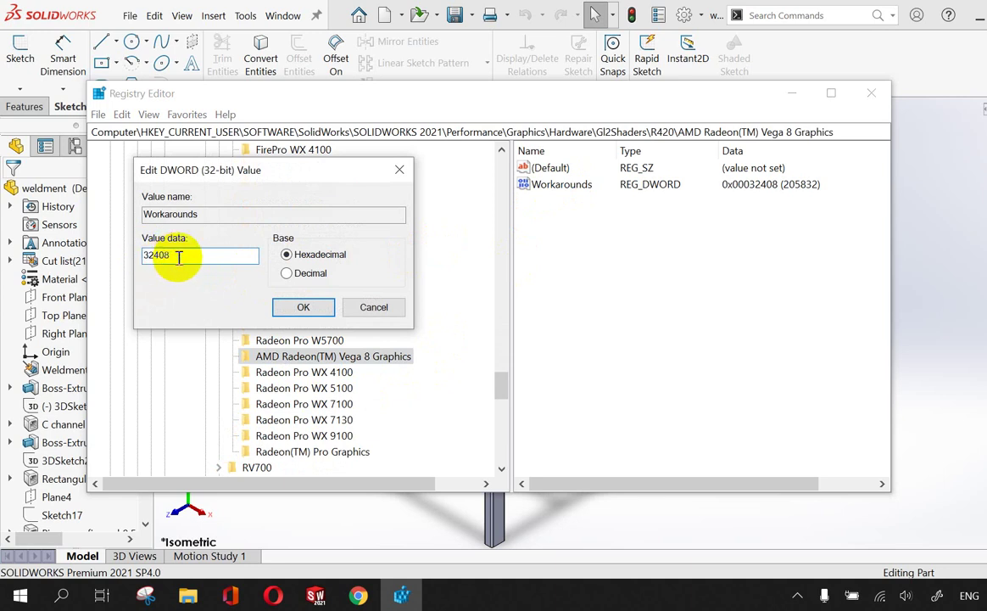
double_click(181, 256)
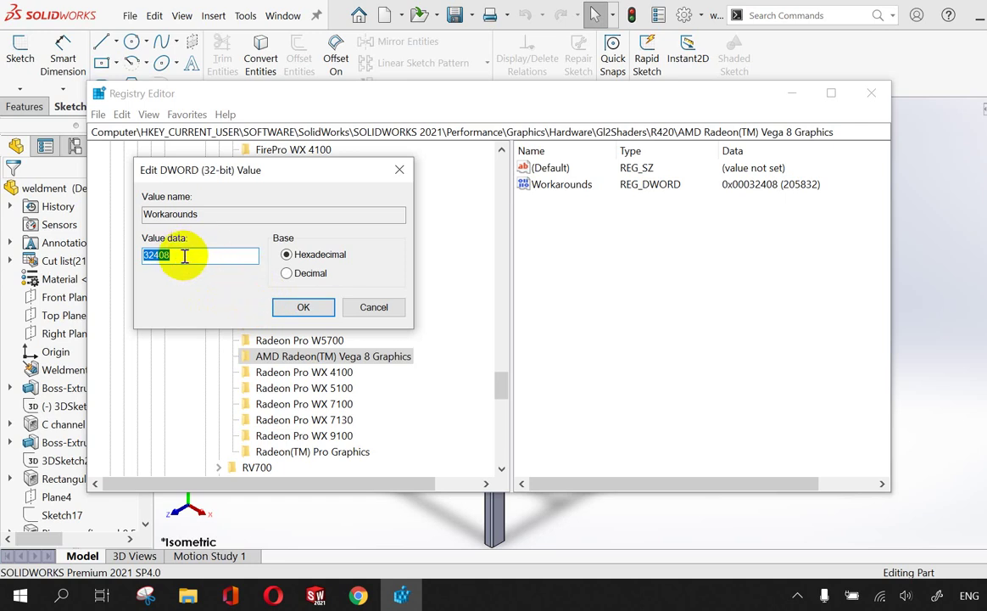
click(294, 309)
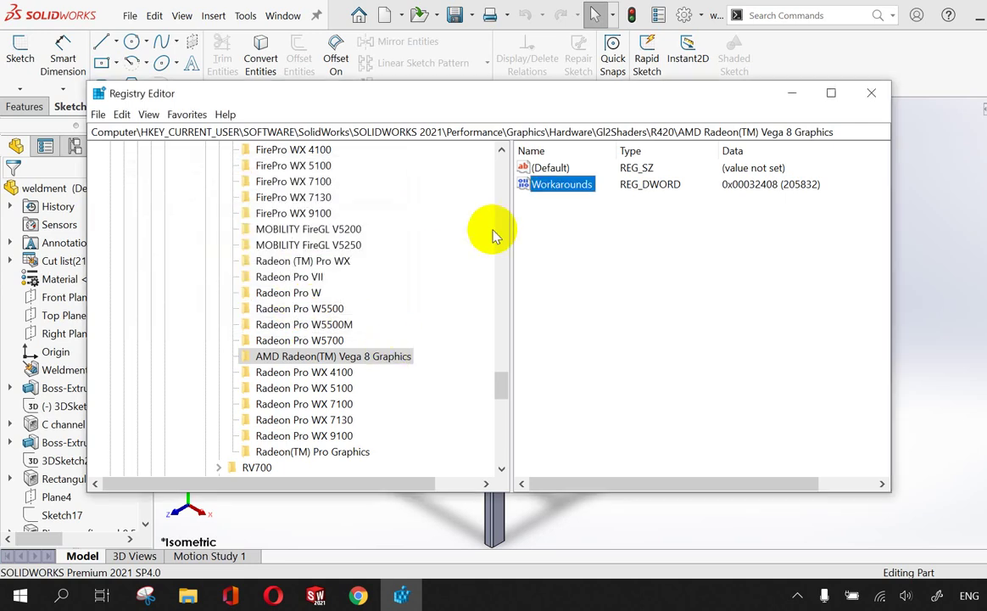
click(875, 100)
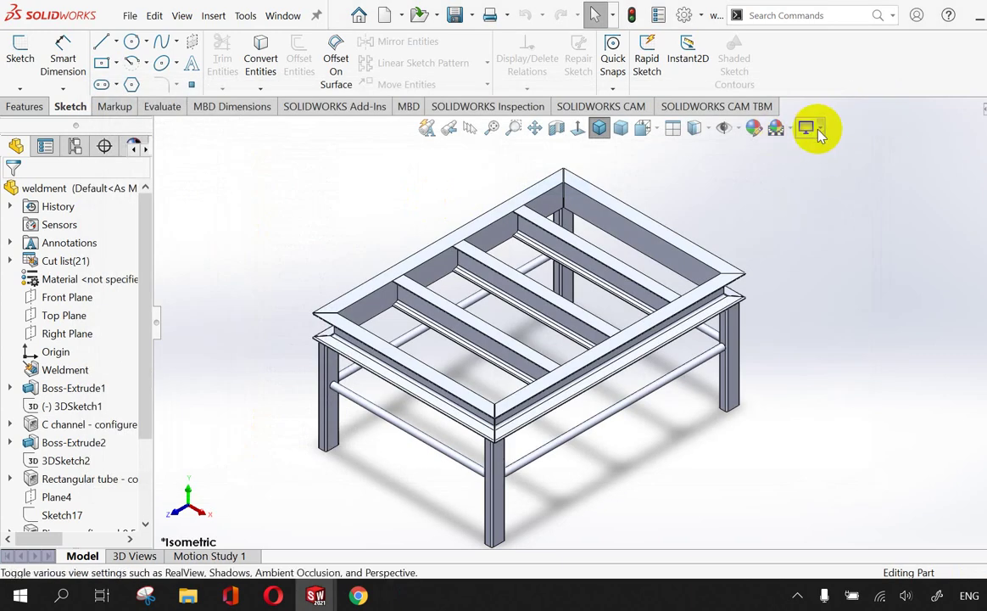
Back in SOLIDWORKS, turn on Shadows In Shaded Mode for the weldment
click(819, 129)
click(758, 170)
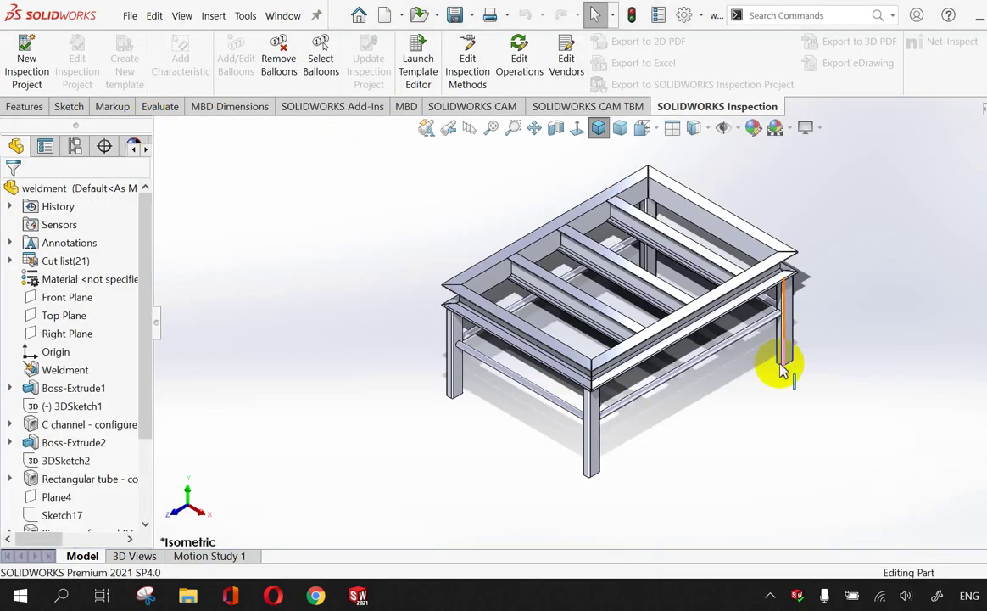
click(819, 128)
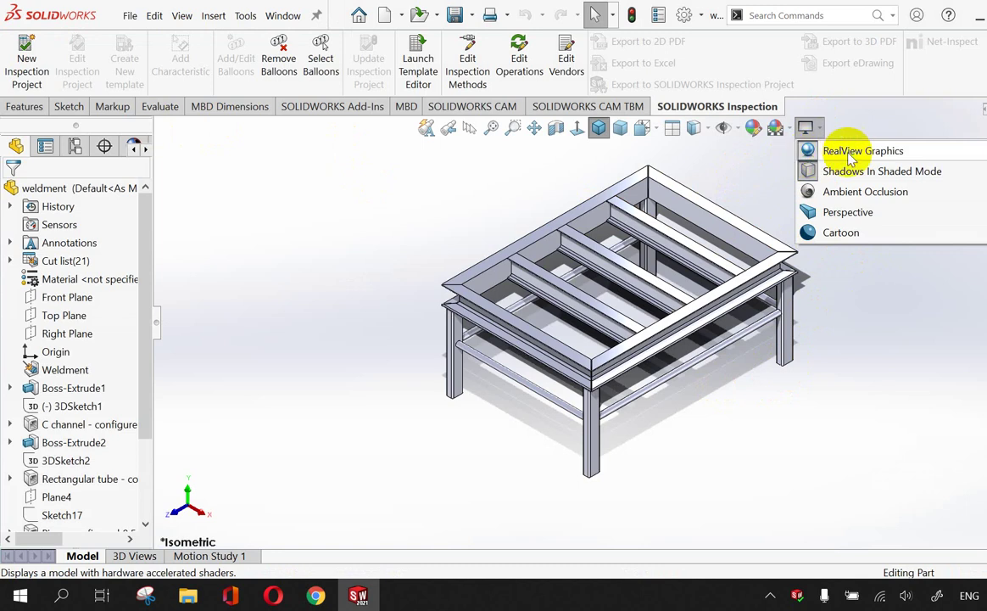
click(813, 172)
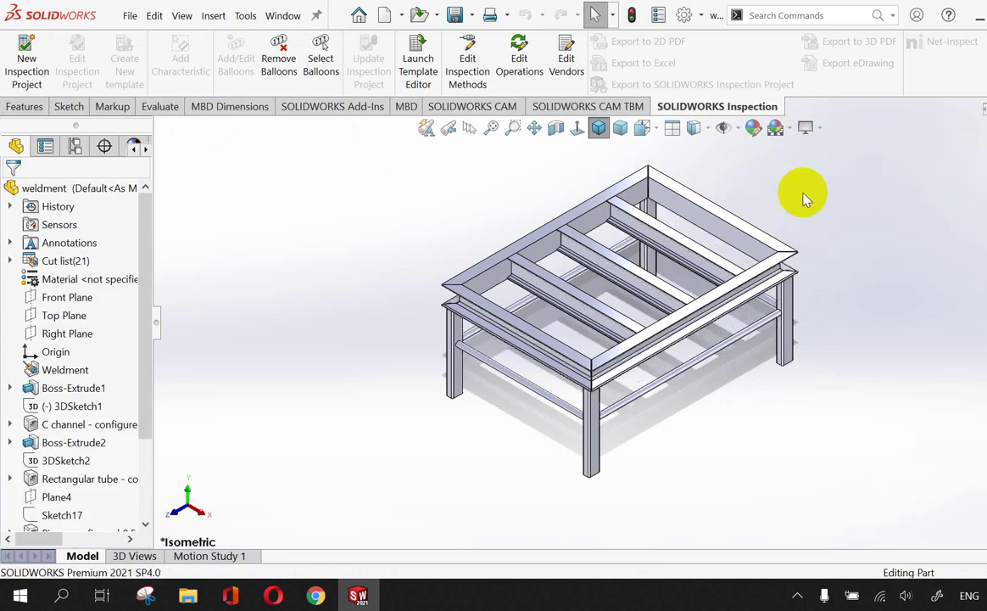
Switch RealView Graphics off from the View Settings list
click(805, 128)
click(810, 151)
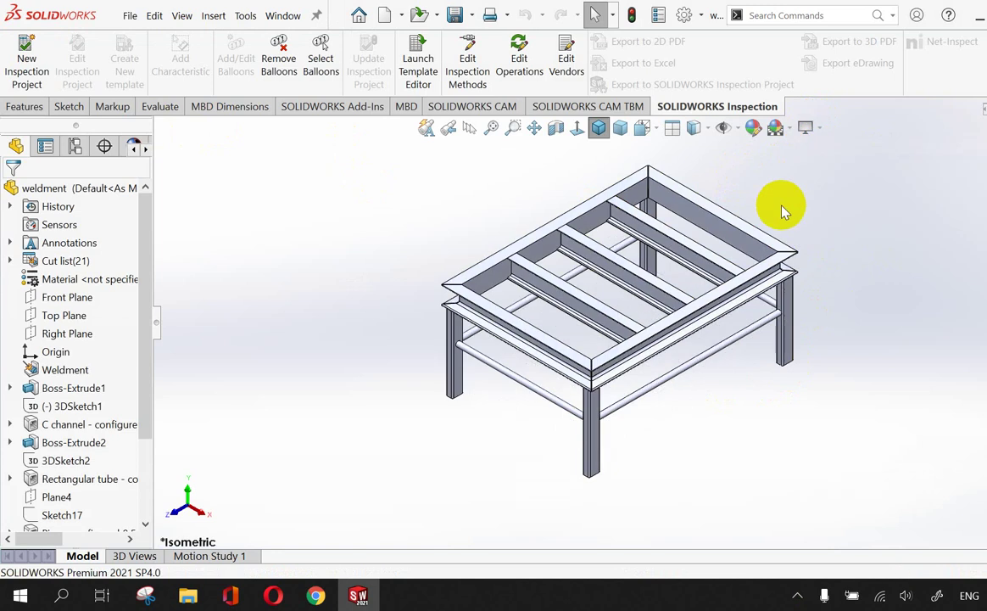
click(785, 15)
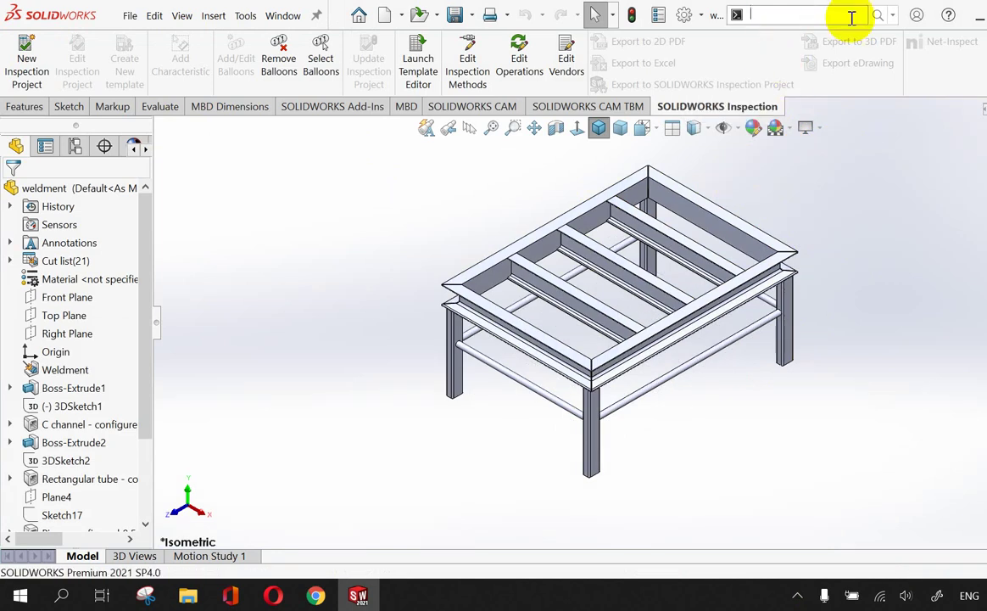
Search commands for 'real' to locate the RealView Graphics option
click(892, 15)
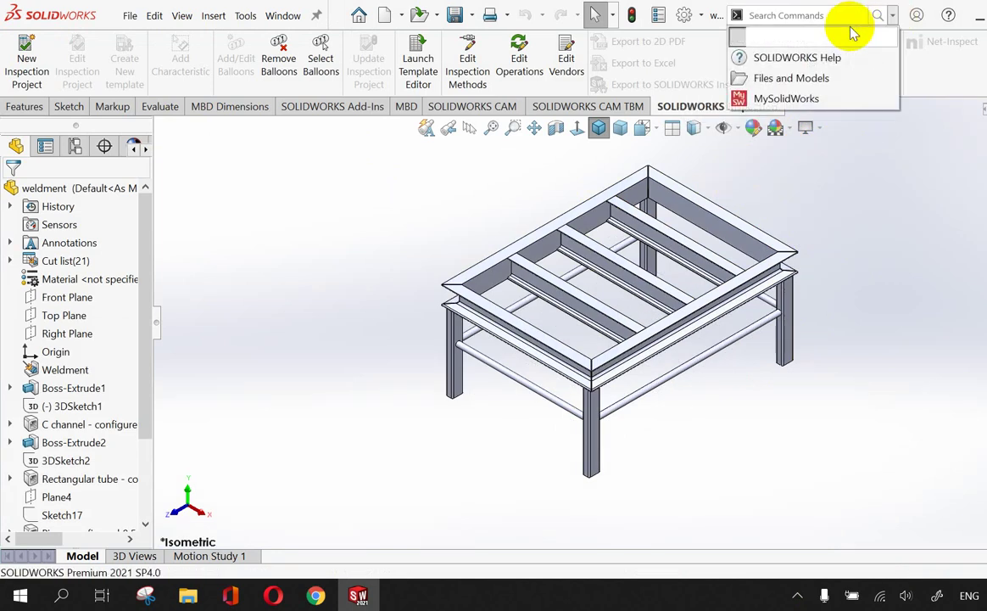
click(801, 39)
text(rea)
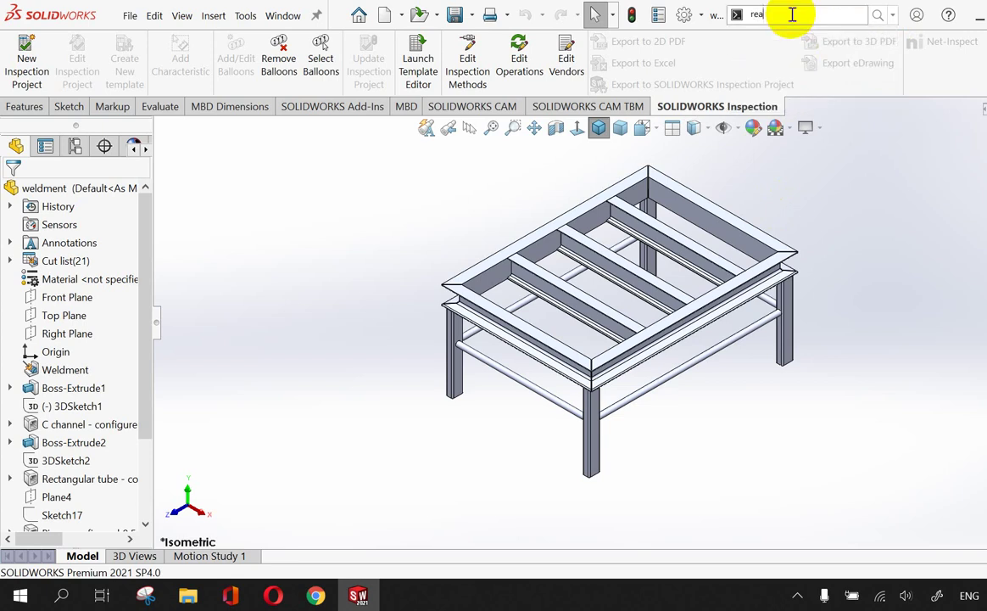
text(lview)
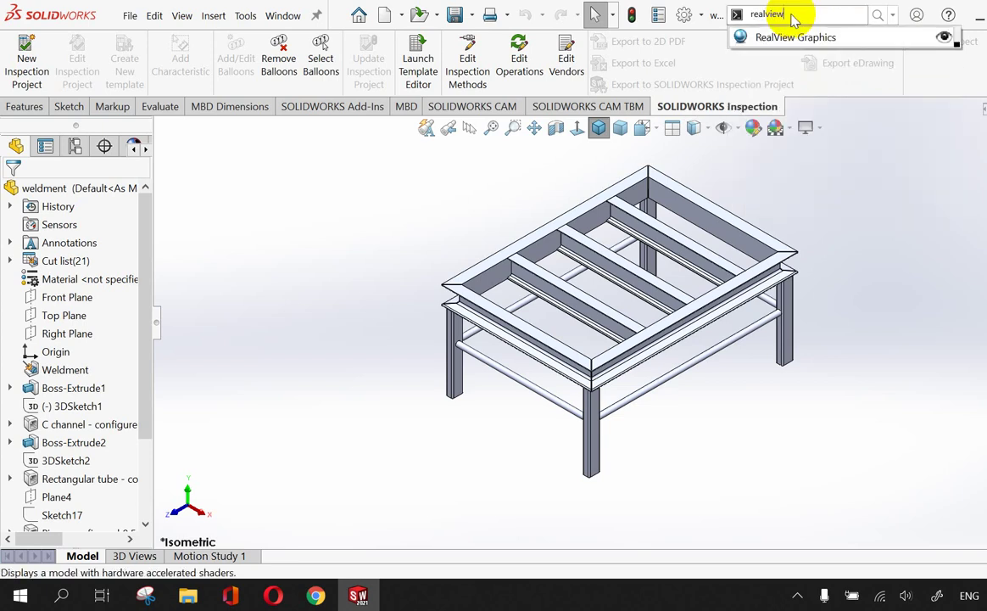
click(944, 38)
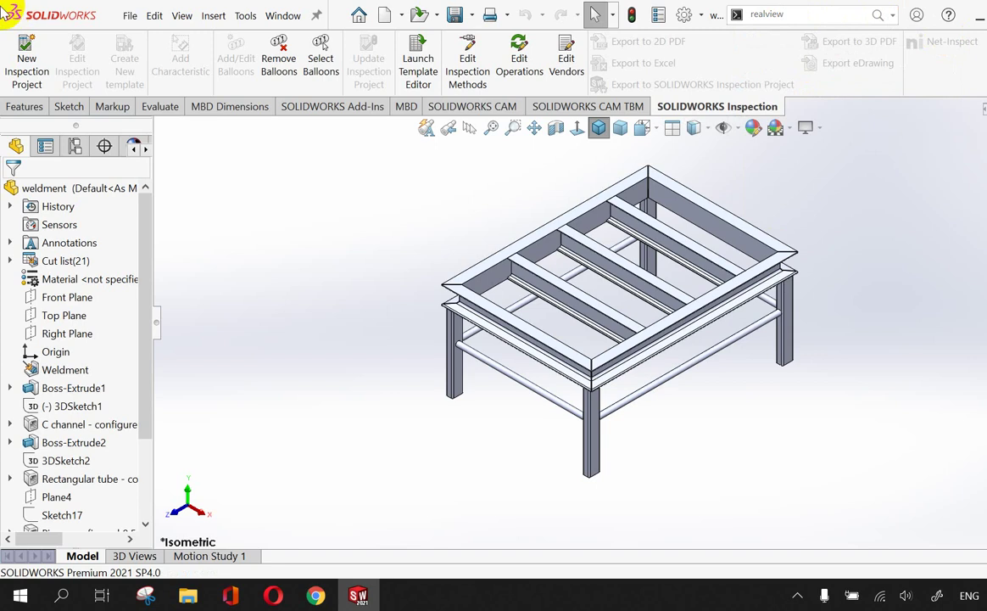
click(182, 16)
mouse_move(212, 93)
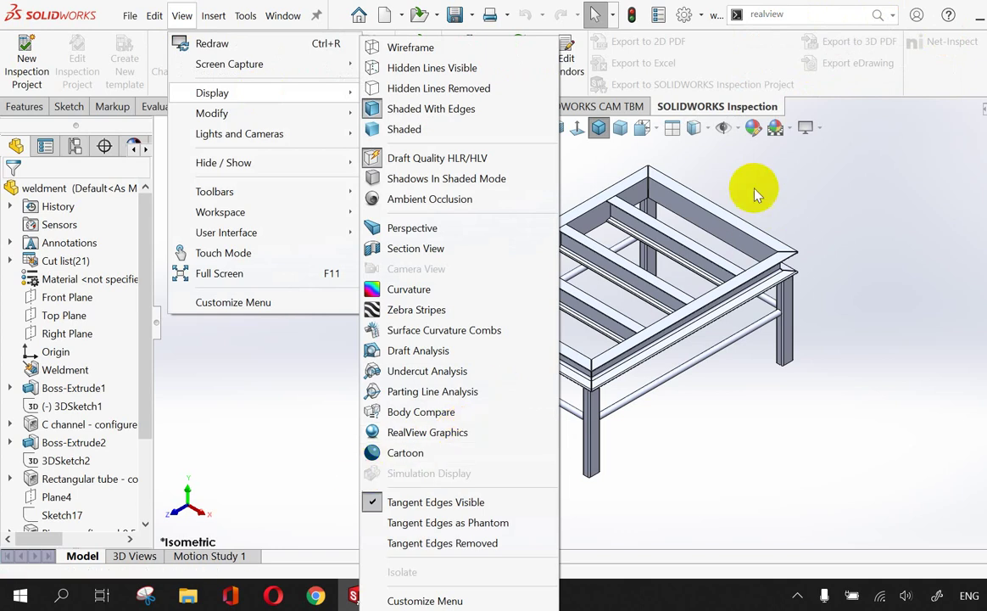
click(780, 127)
Turn RealView Graphics on and re-centre the weldment with F
click(810, 131)
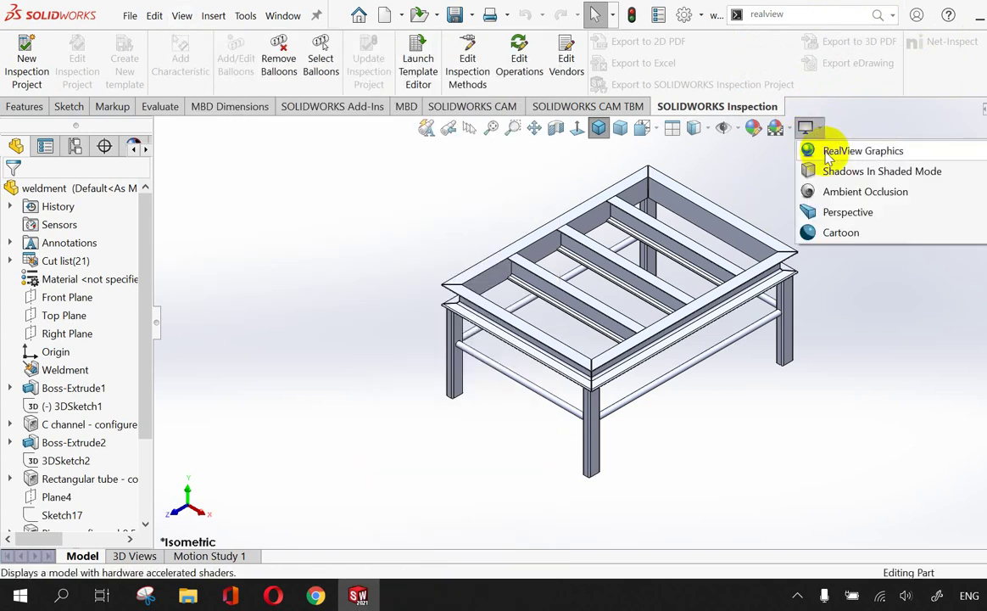
click(833, 151)
key(f)
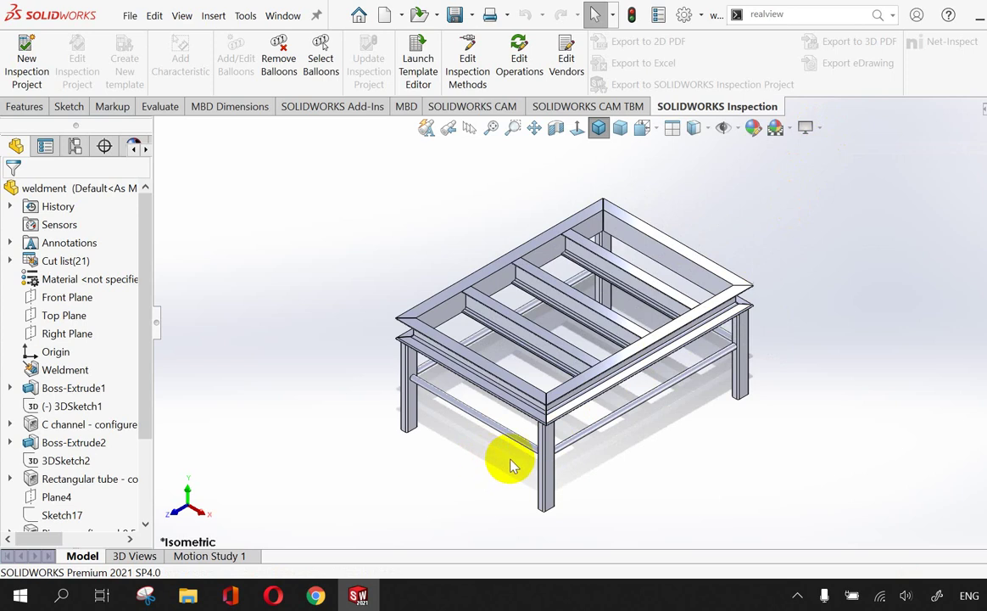
key(f)
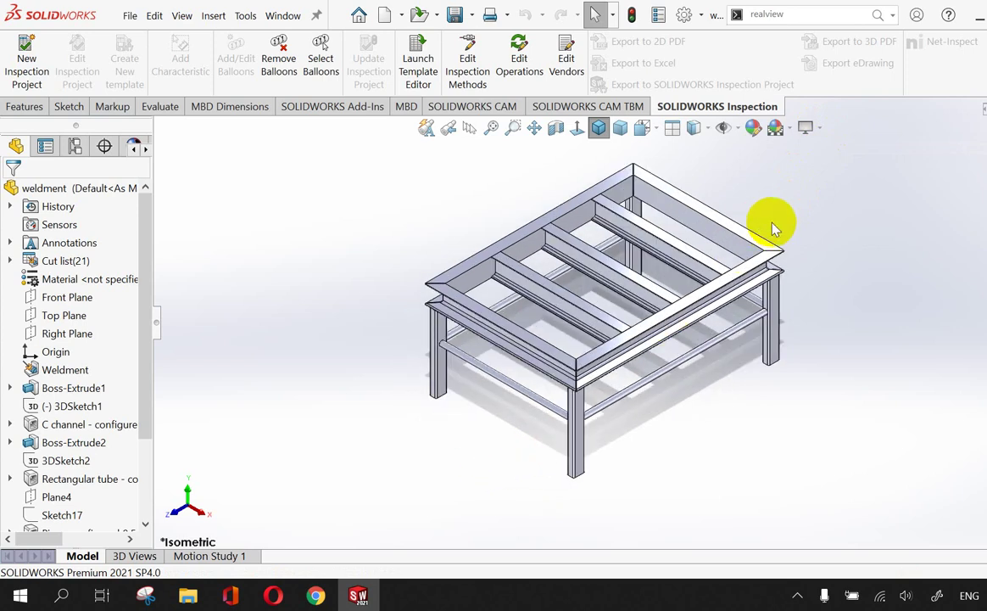
Turn on Shadows In Shaded Mode and apply the Plain White scene to the weldment
click(806, 128)
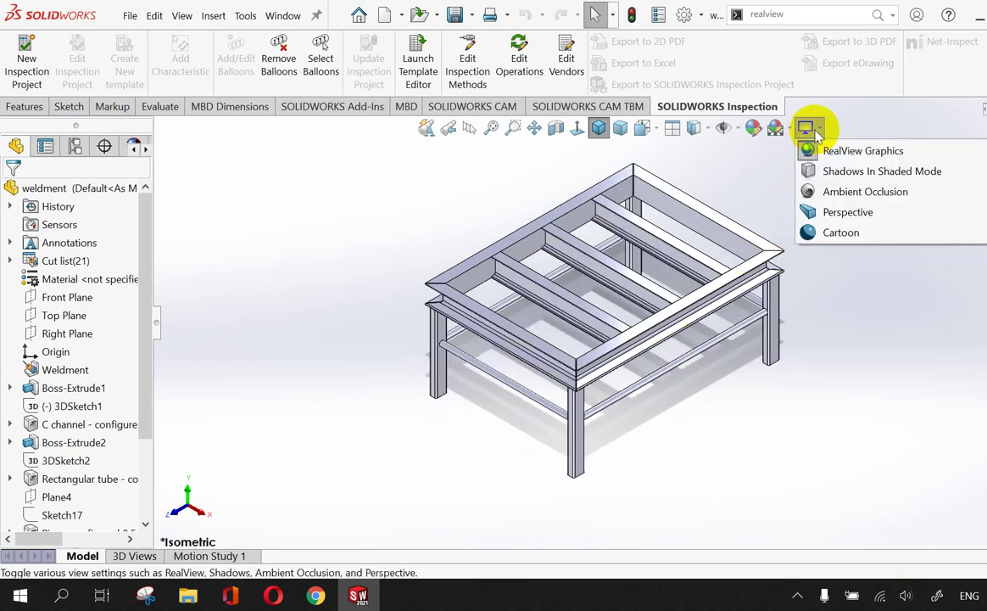
click(810, 172)
click(791, 129)
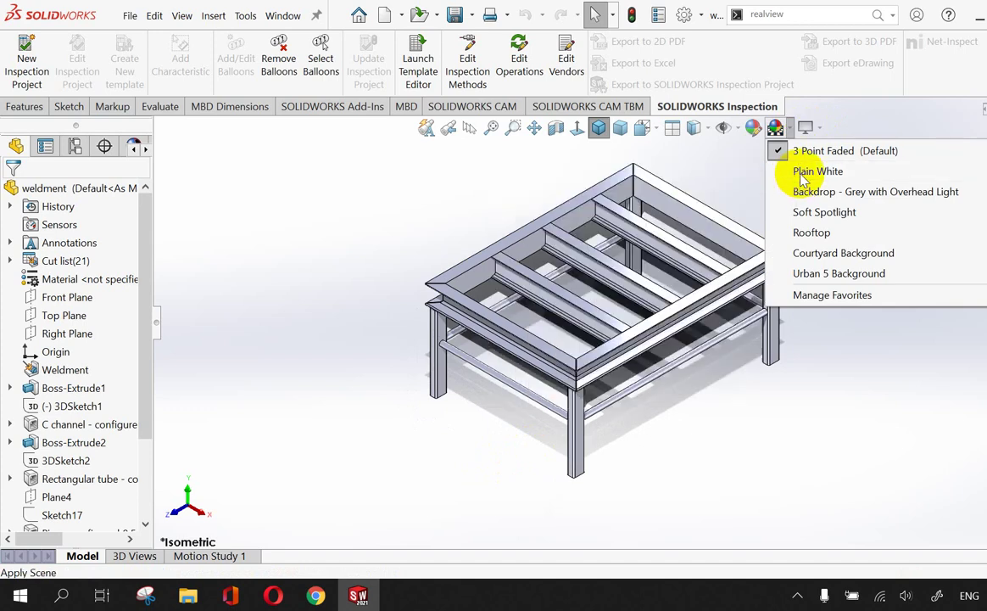
click(802, 170)
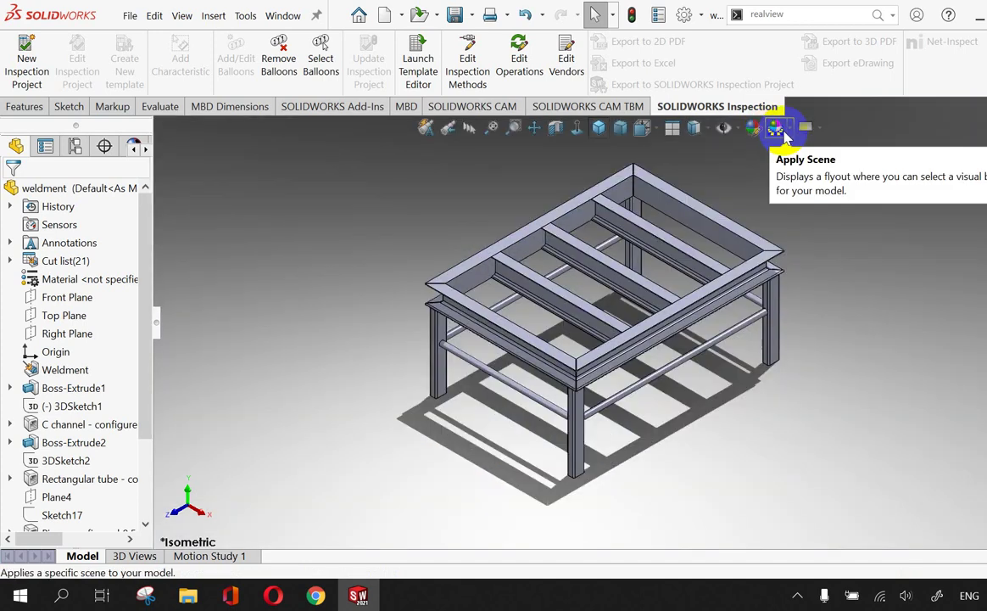
Try the grey Backdrop and Rooftop scenes, then go back to 3 Point Faded (Default)
click(776, 129)
click(806, 233)
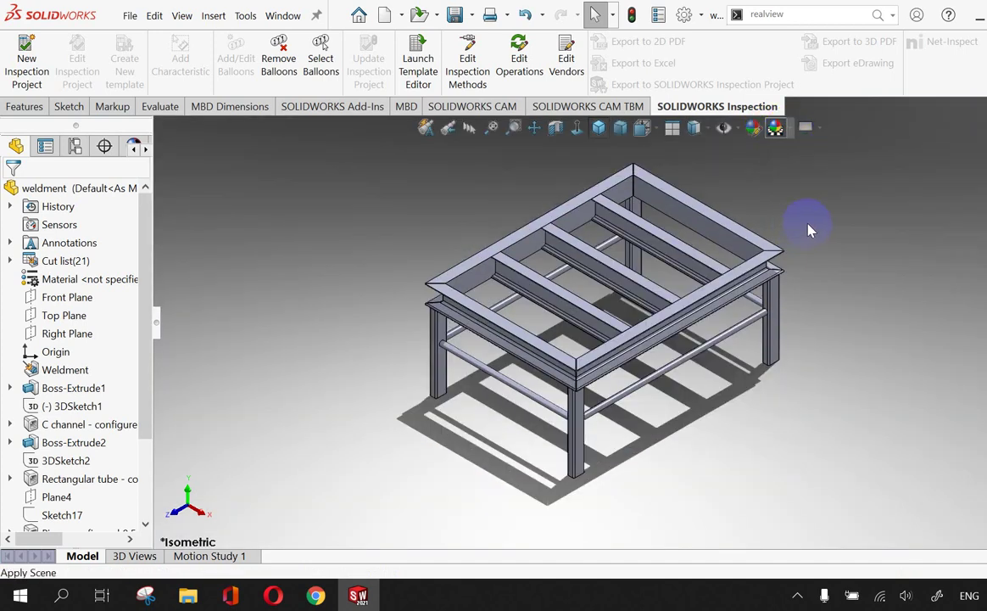
click(789, 130)
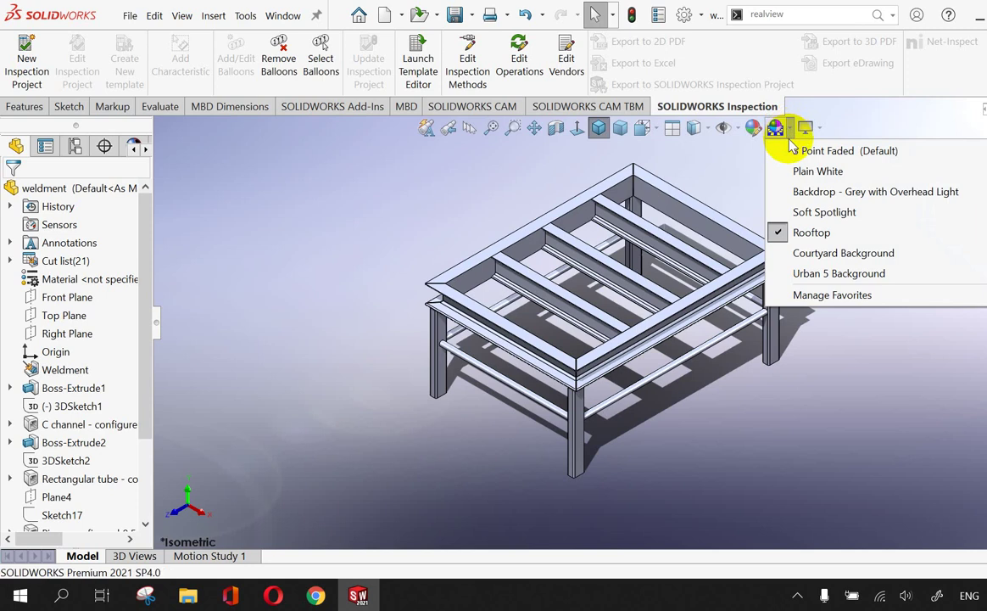
click(792, 150)
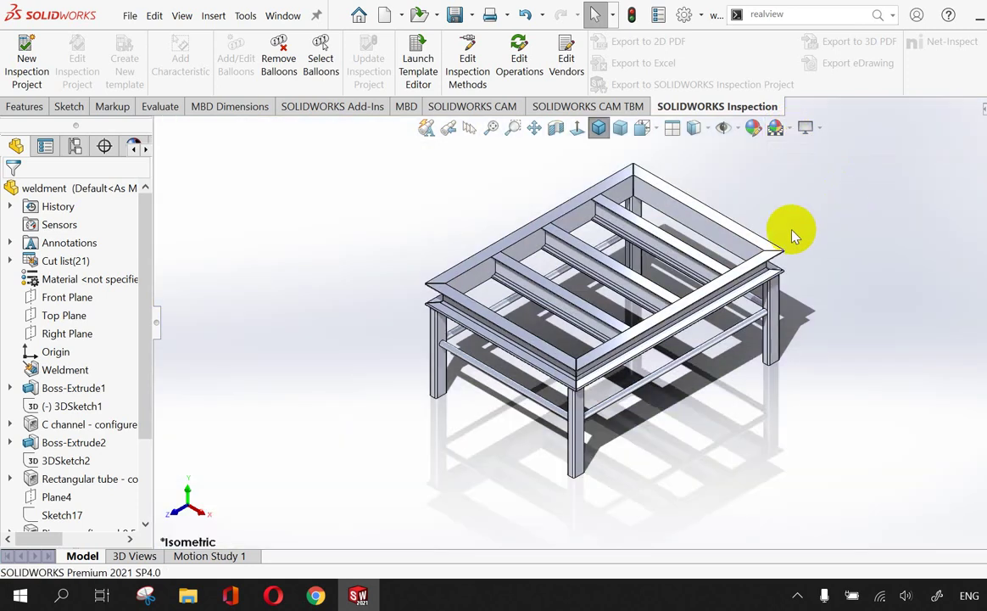